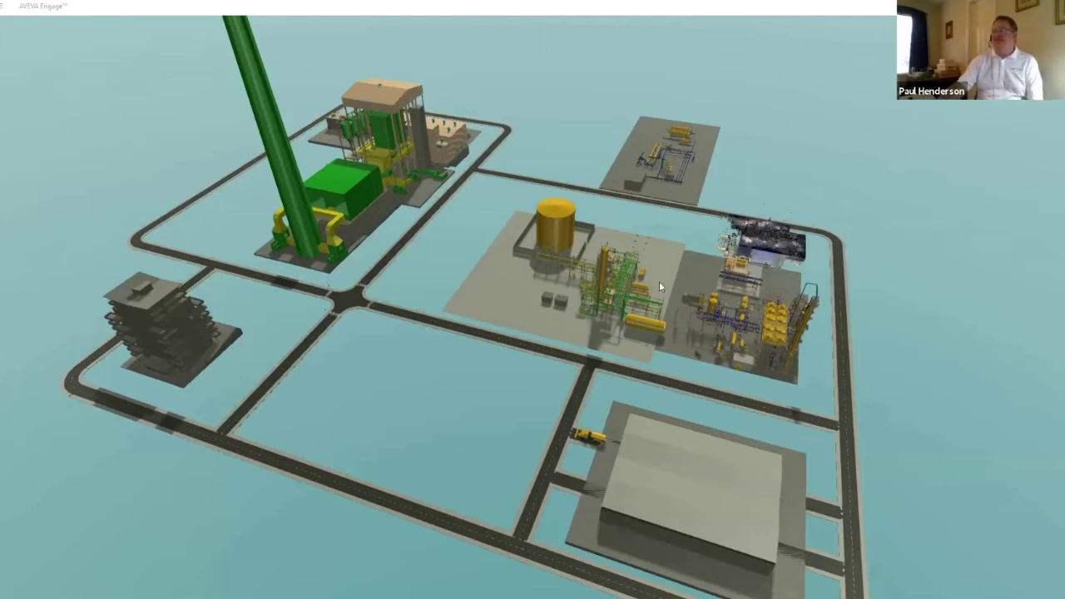
# Step: Open the details of the deethanizer reflux pump J-9002A behind the flat-roofed building in the plant model
pyautogui.doubleClick(700, 341)
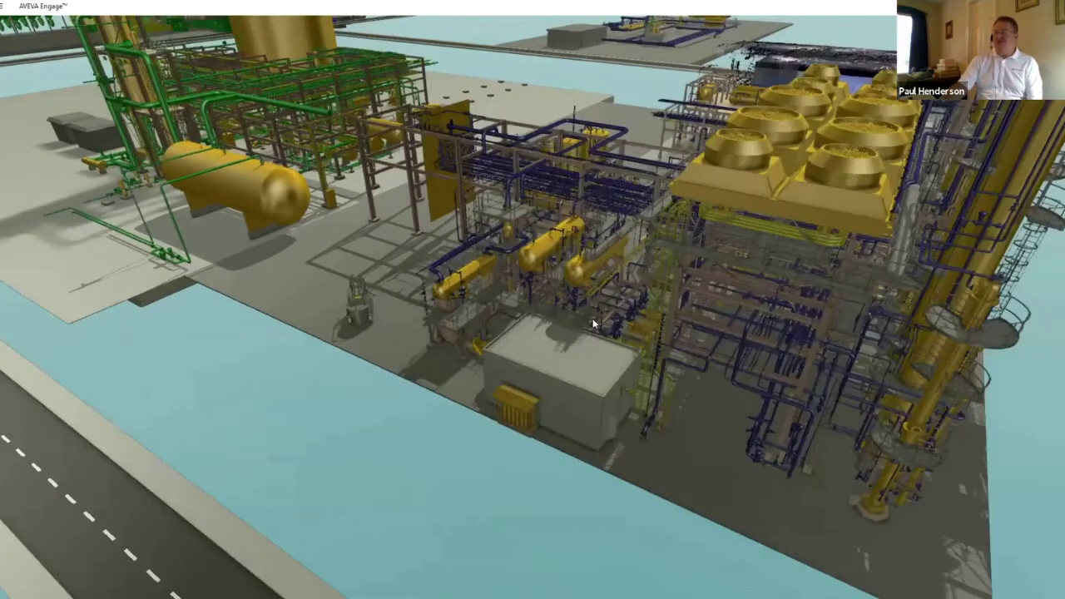
pyautogui.scroll(4, 594, 324)
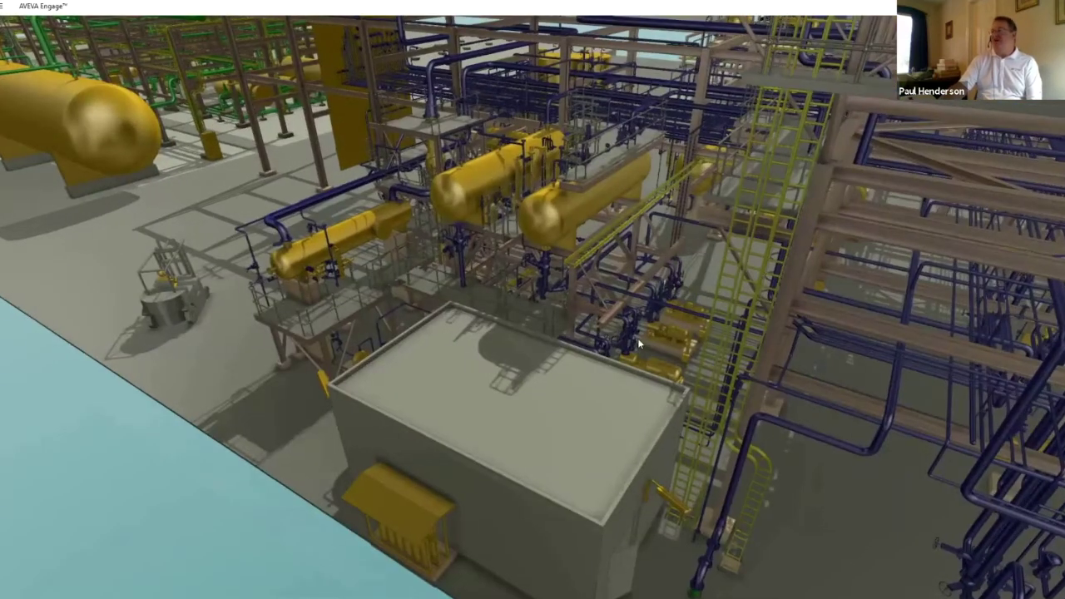
pyautogui.scroll(2, 637, 338)
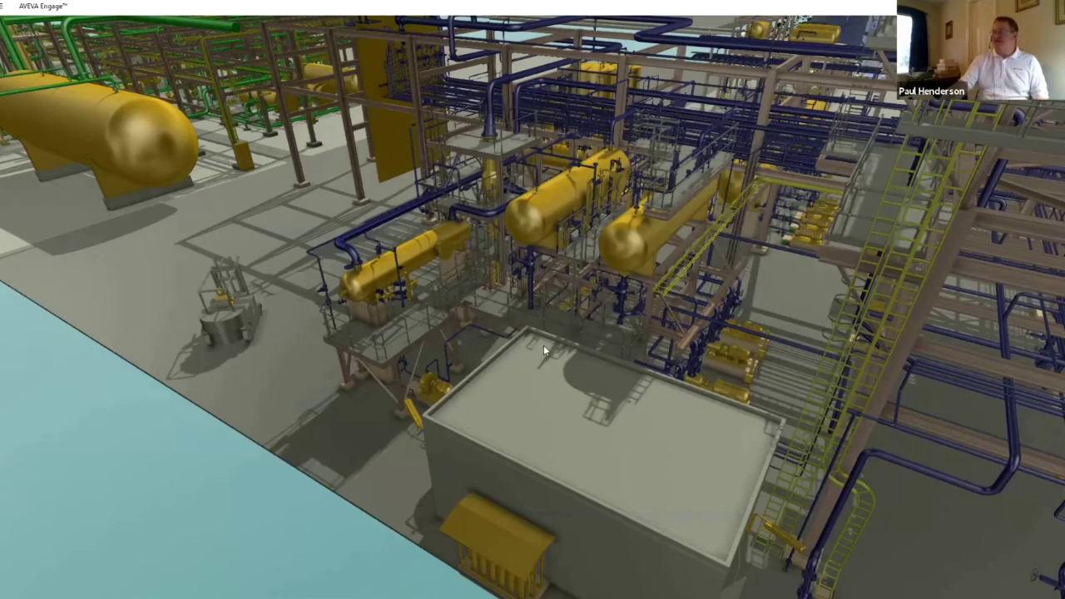
pyautogui.click(735, 358)
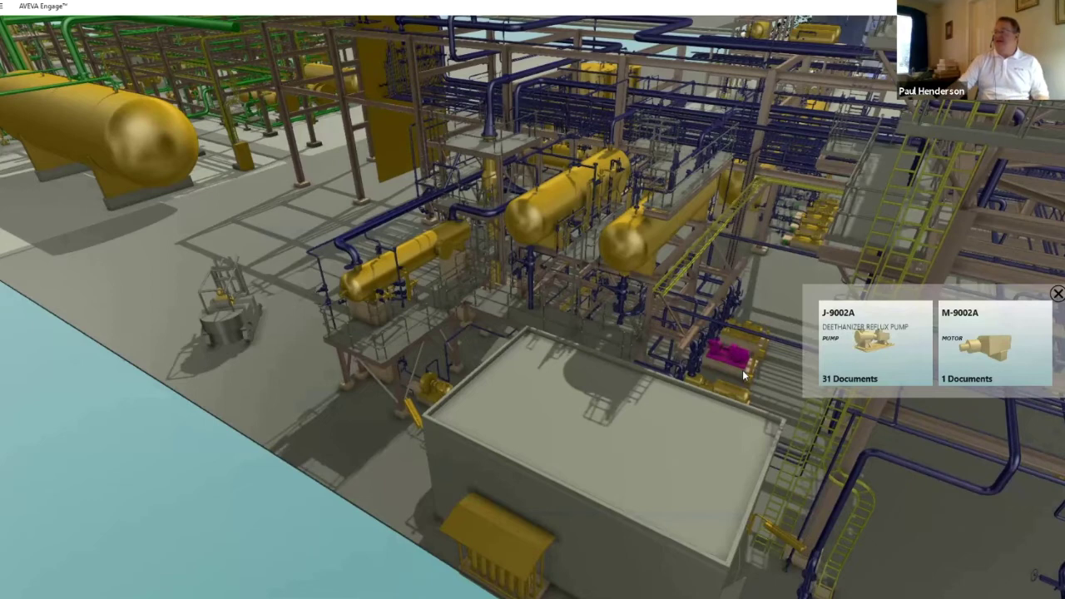
pyautogui.click(863, 349)
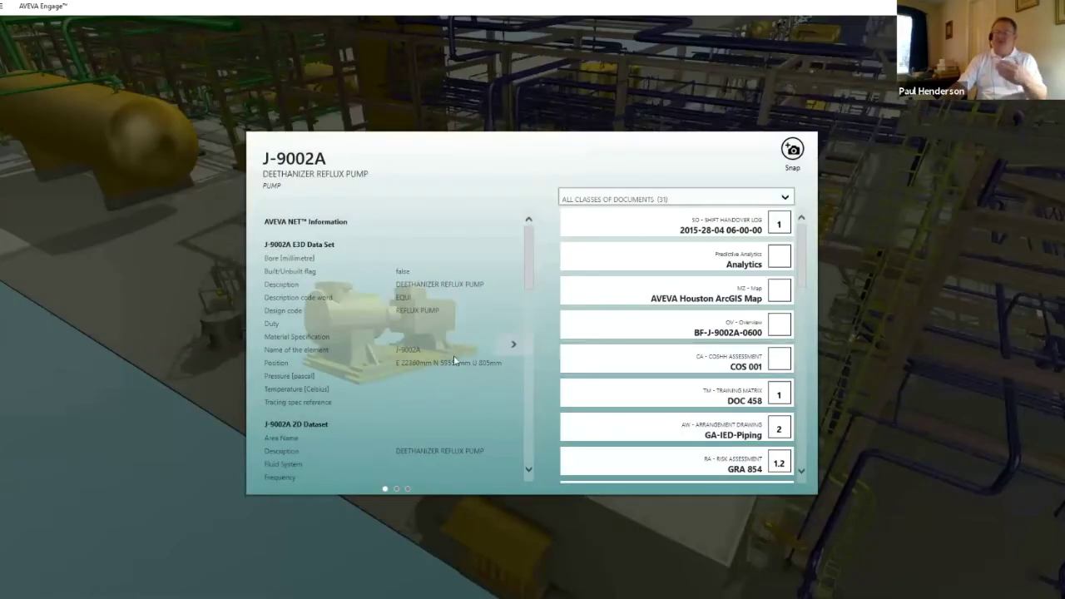
# Step: Review the pump's attribute data from the E3D data set through the 2D dataset to the SAP data
pyautogui.scroll(-5, 447, 301)
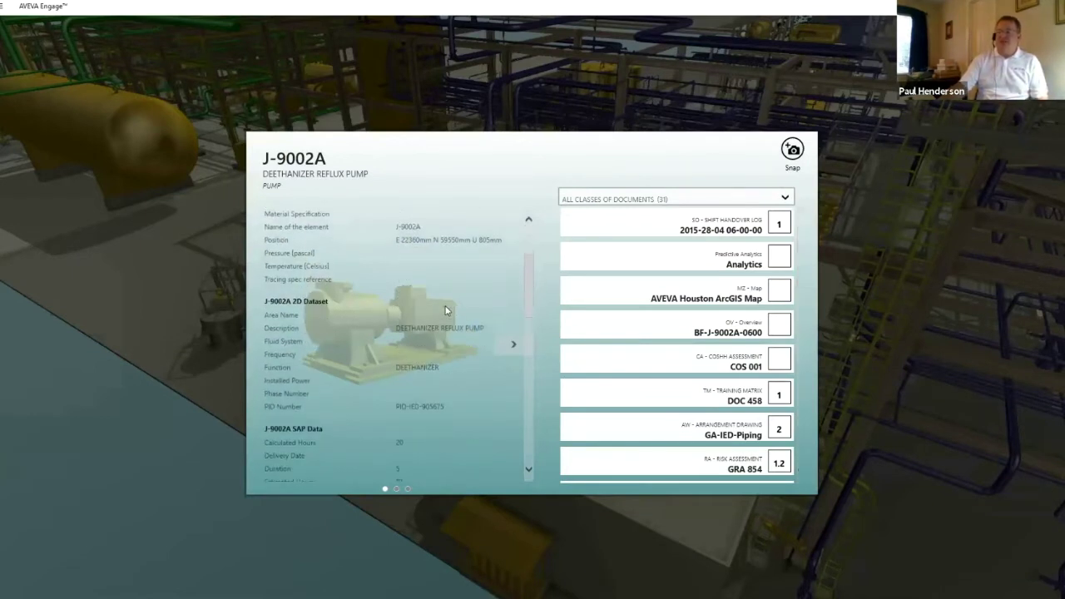
pyautogui.scroll(-6, 446, 310)
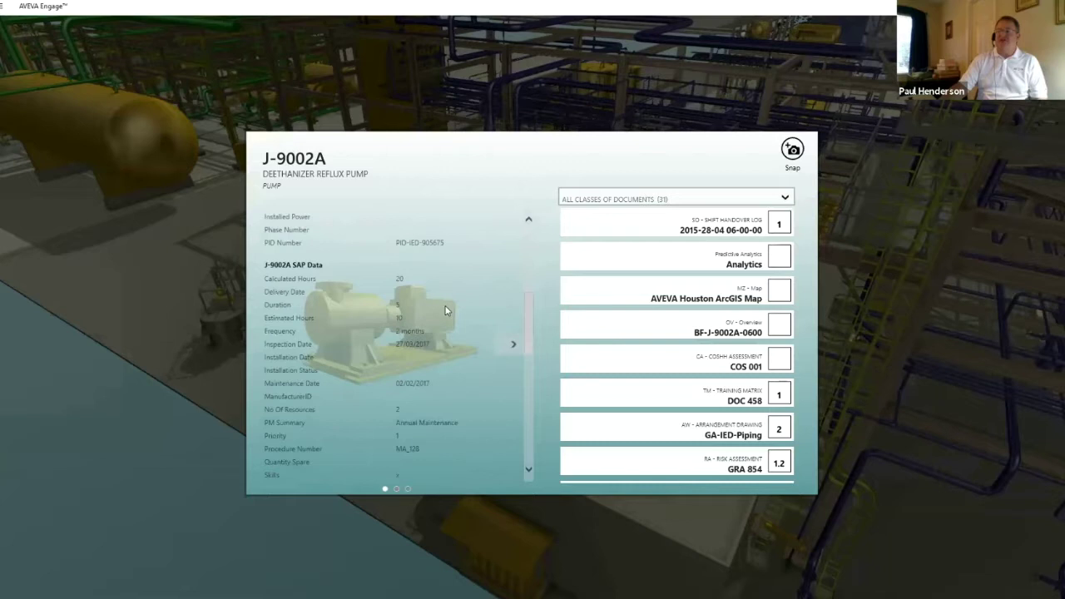
pyautogui.scroll(-2, 449, 311)
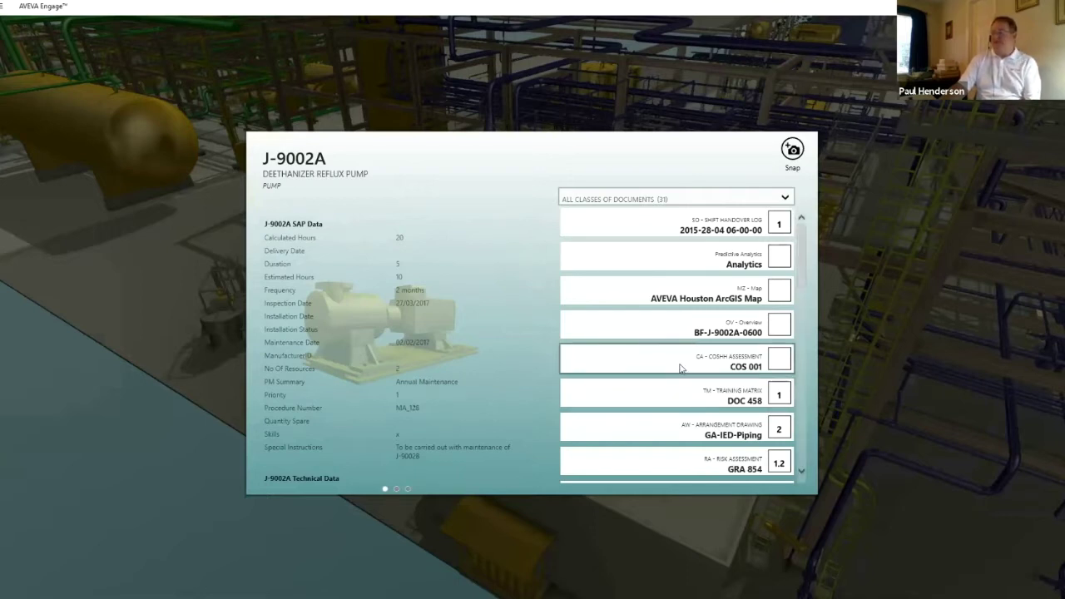
# Step: Browse the pump's related documents, view its purchase order, and close it to return to the model
pyautogui.scroll(-3, 679, 381)
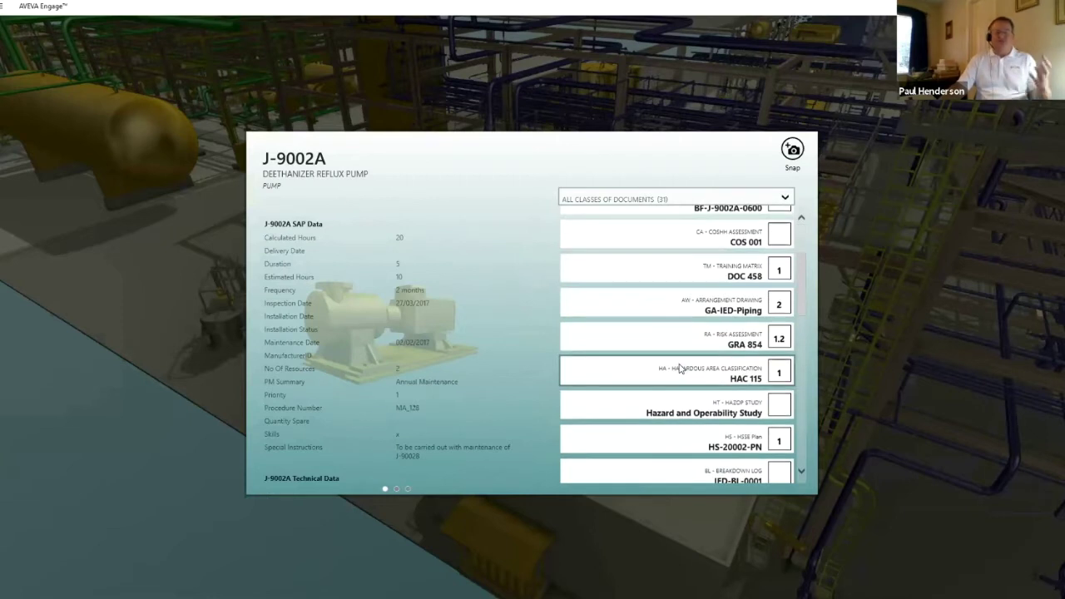
pyautogui.scroll(-5, 679, 369)
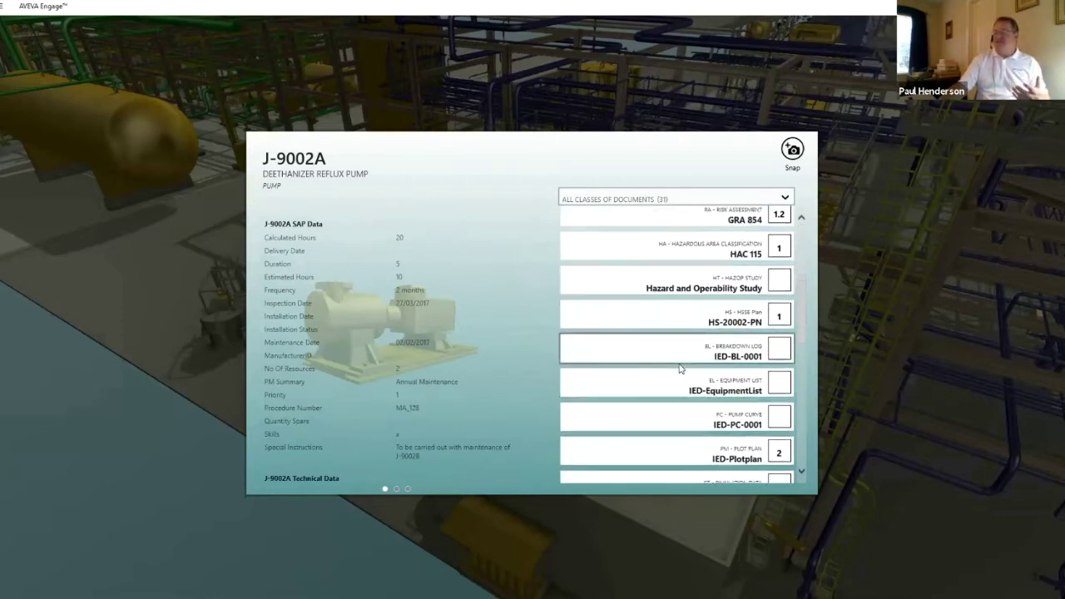
pyautogui.scroll(-3, 678, 368)
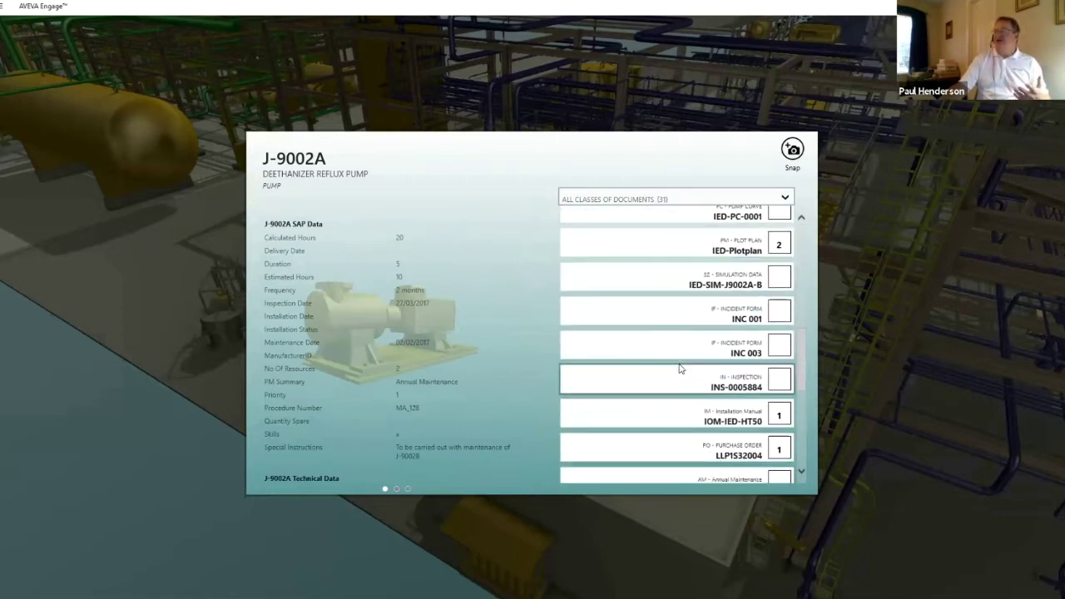
pyautogui.scroll(-7, 678, 369)
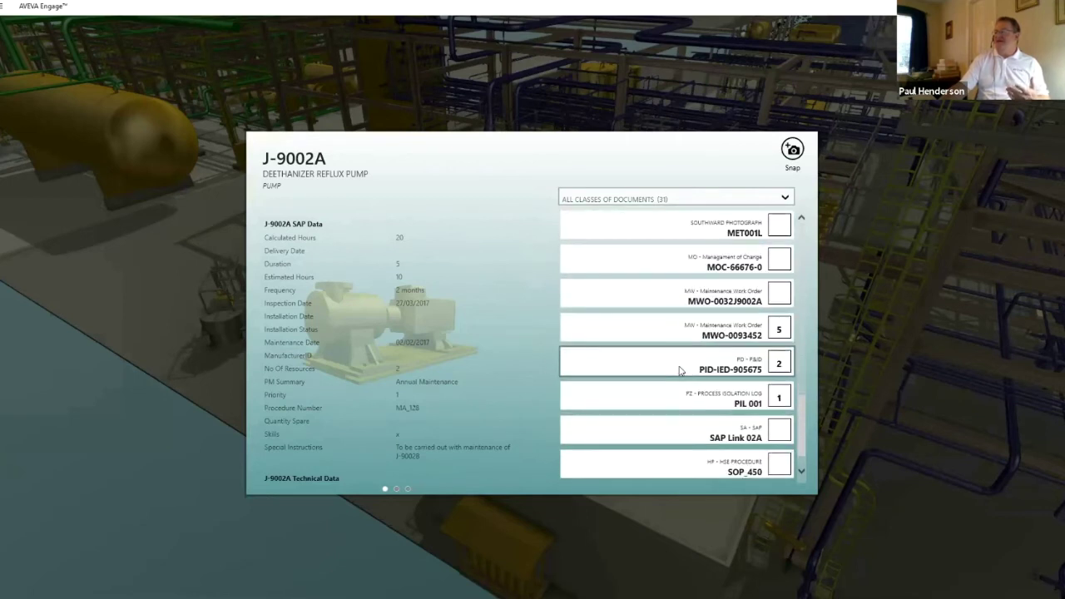
pyautogui.scroll(-1, 679, 369)
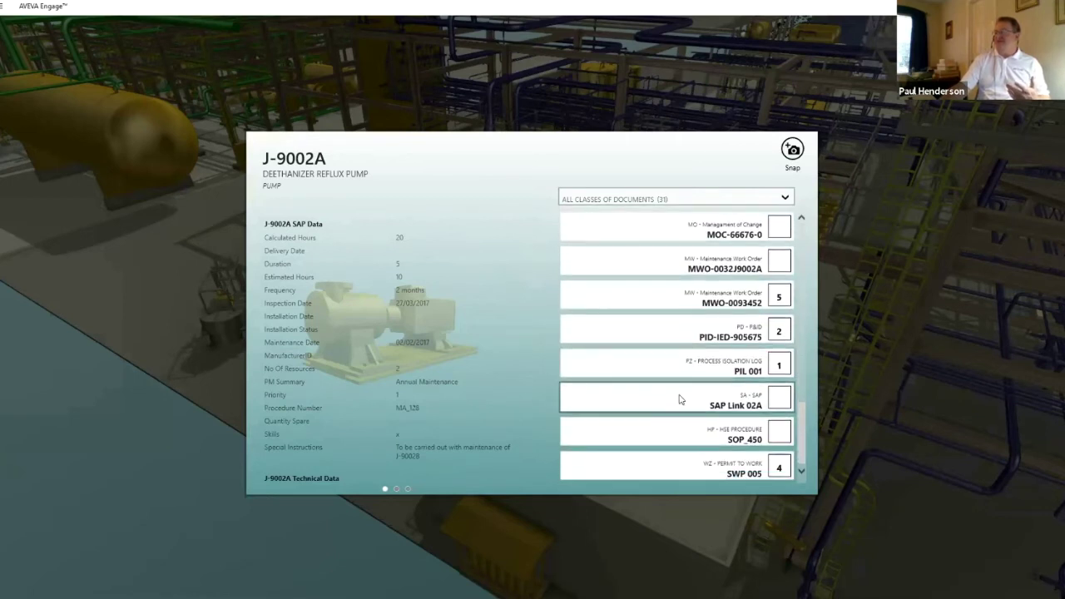
pyautogui.scroll(5, 679, 399)
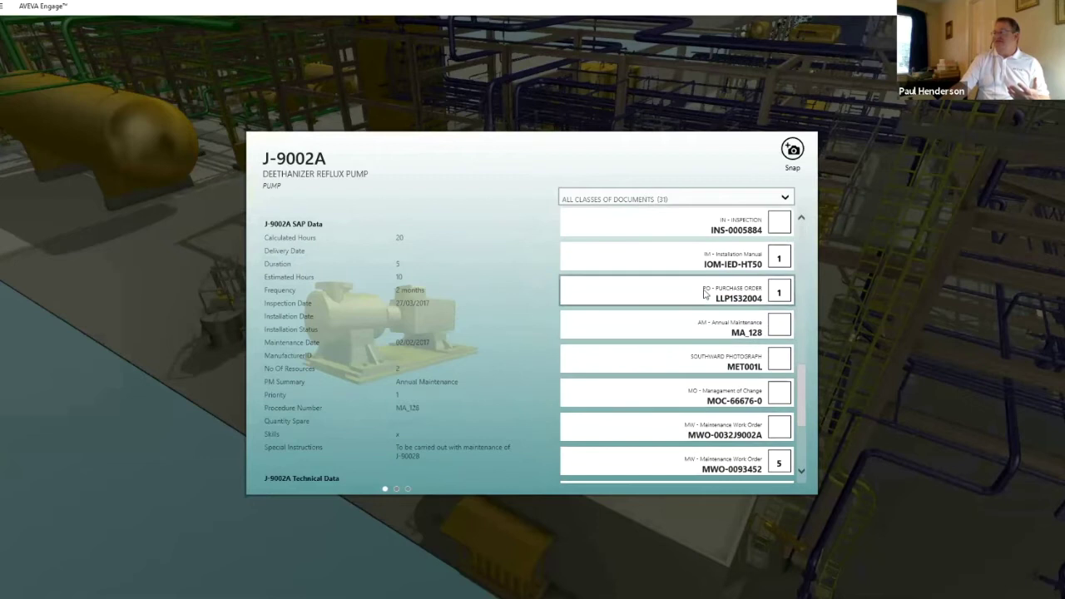
pyautogui.click(705, 293)
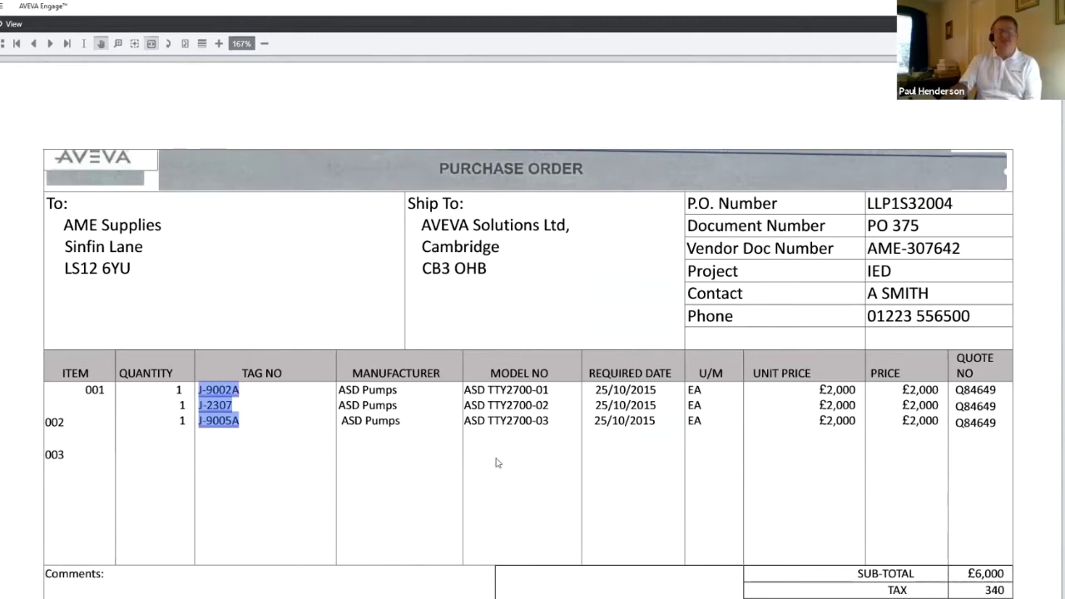
pyautogui.press('Escape')
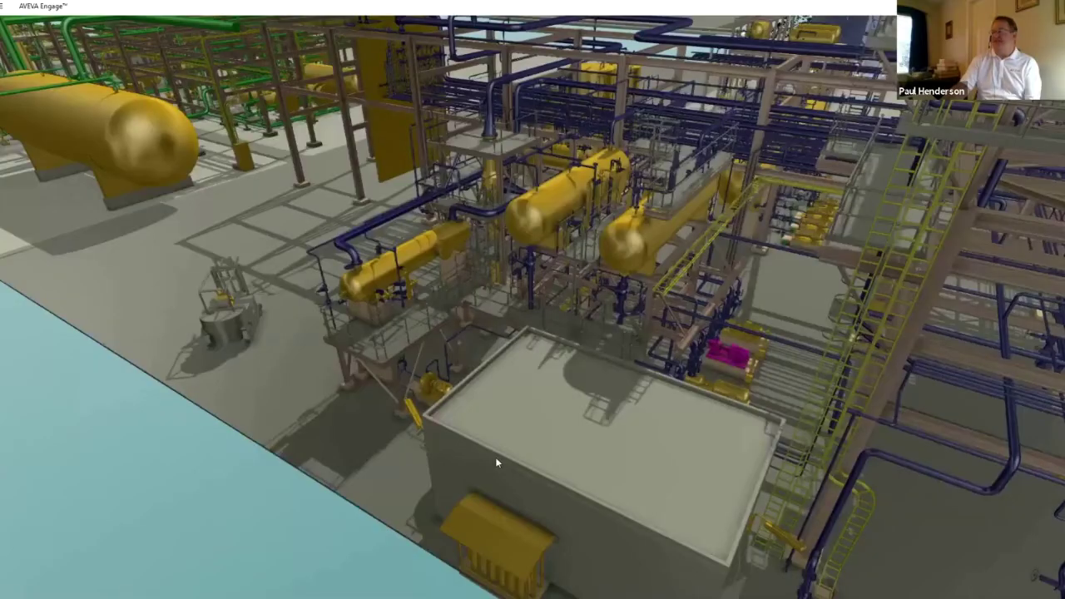
# Step: Reopen the details of pump J-9002A and open its southward photograph MET001L
pyautogui.click(741, 363)
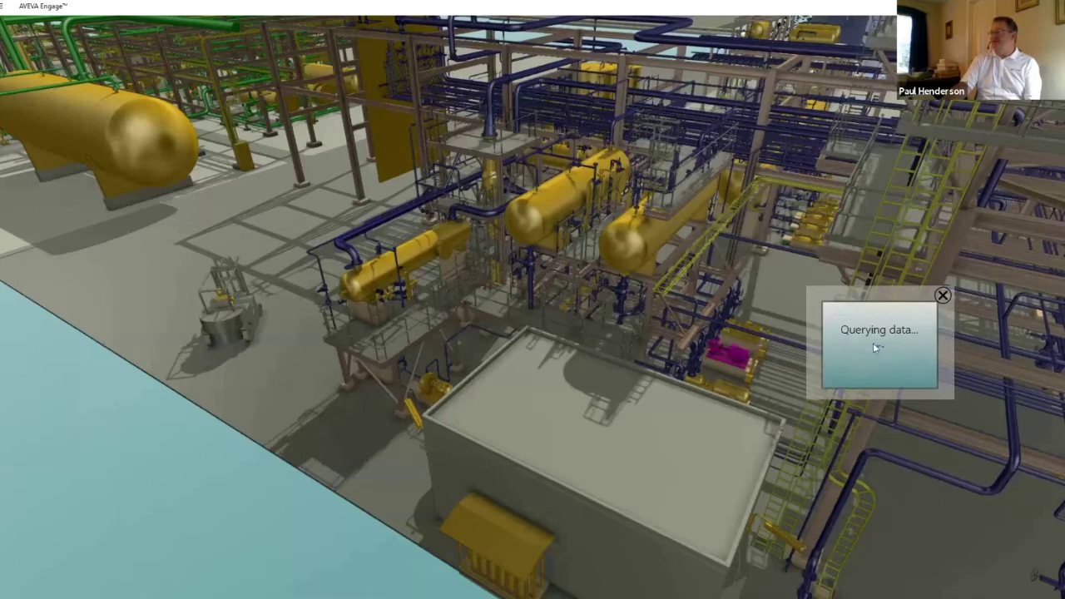
pyautogui.click(855, 381)
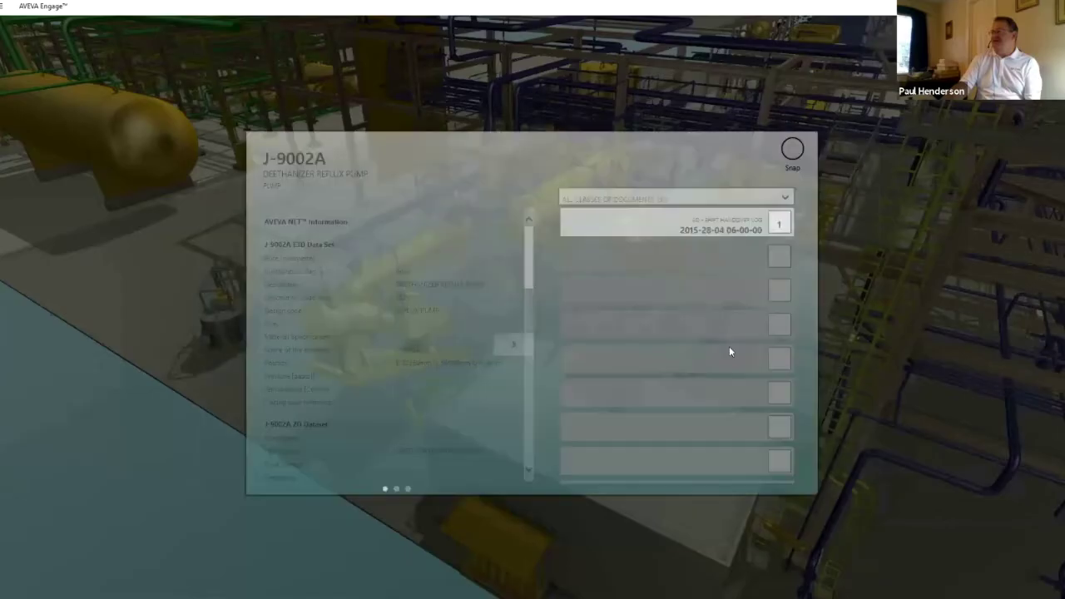
pyautogui.scroll(-3, 682, 350)
pyautogui.scroll(-6, 683, 355)
pyautogui.scroll(-4, 683, 356)
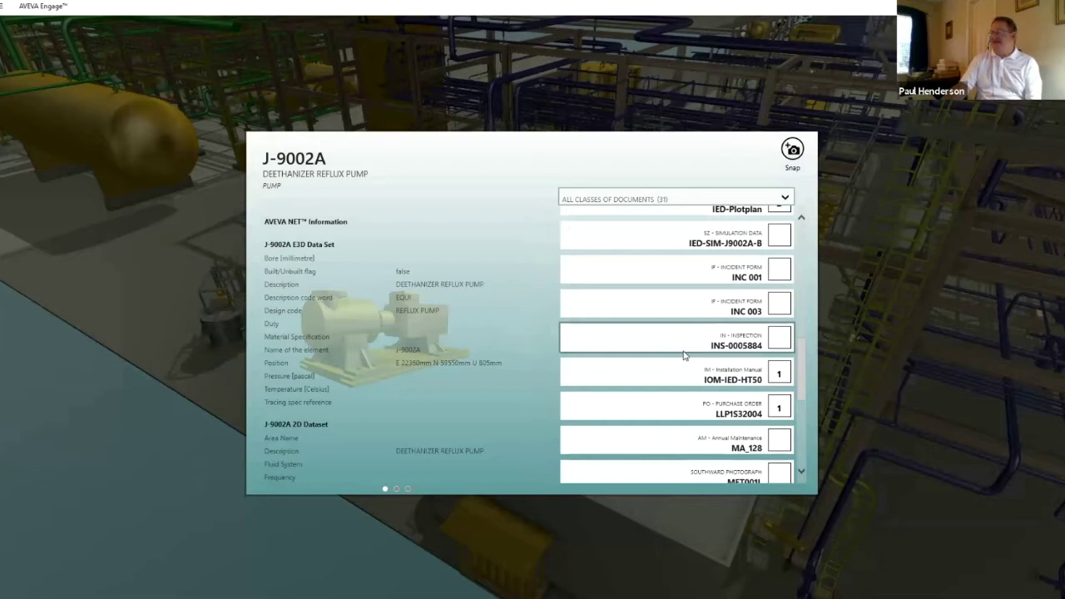
pyautogui.scroll(-3, 684, 355)
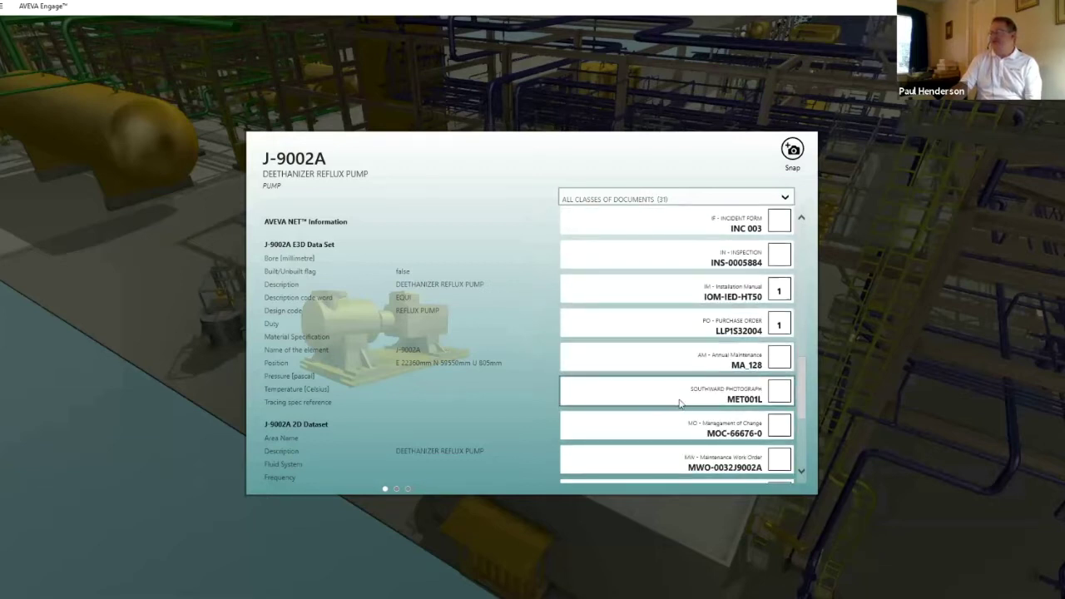
pyautogui.click(679, 401)
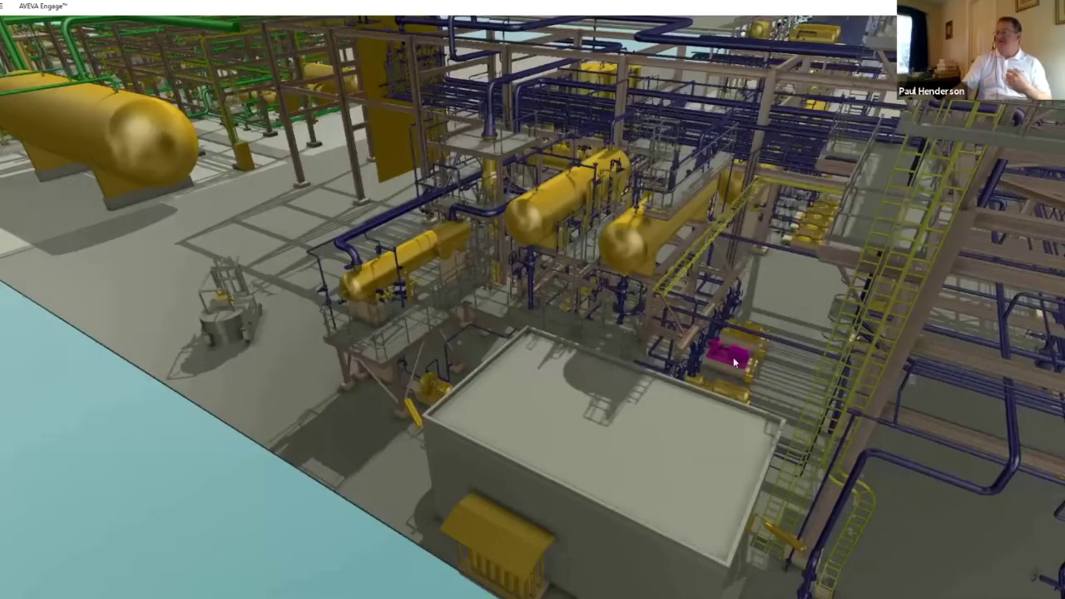
# Step: Bring up pump J-9002A's details again and open its P&ID, PID-IED-905675
pyautogui.click(751, 381)
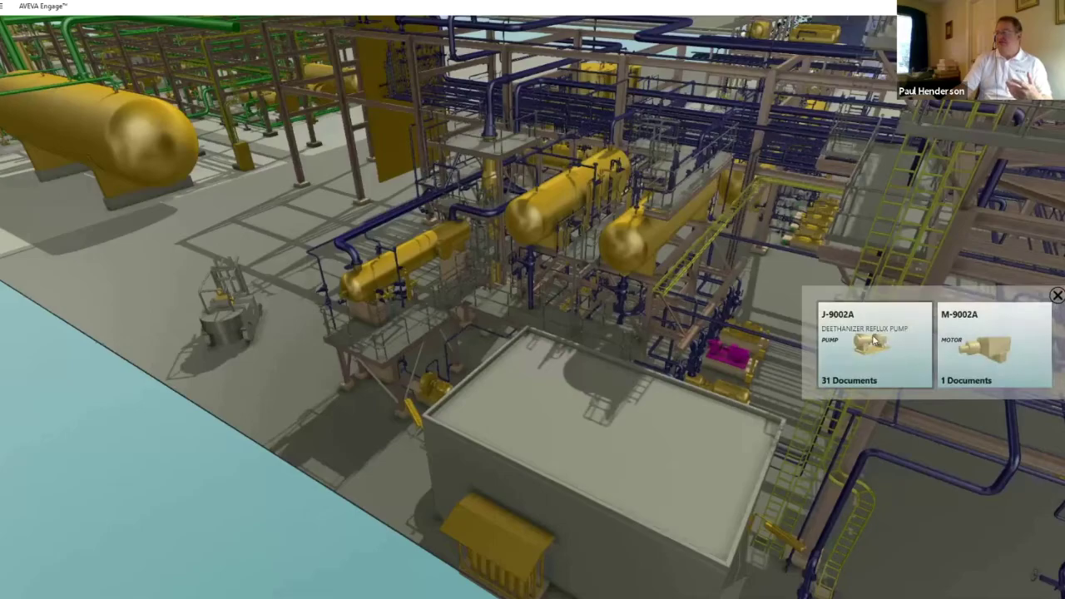
pyautogui.click(873, 339)
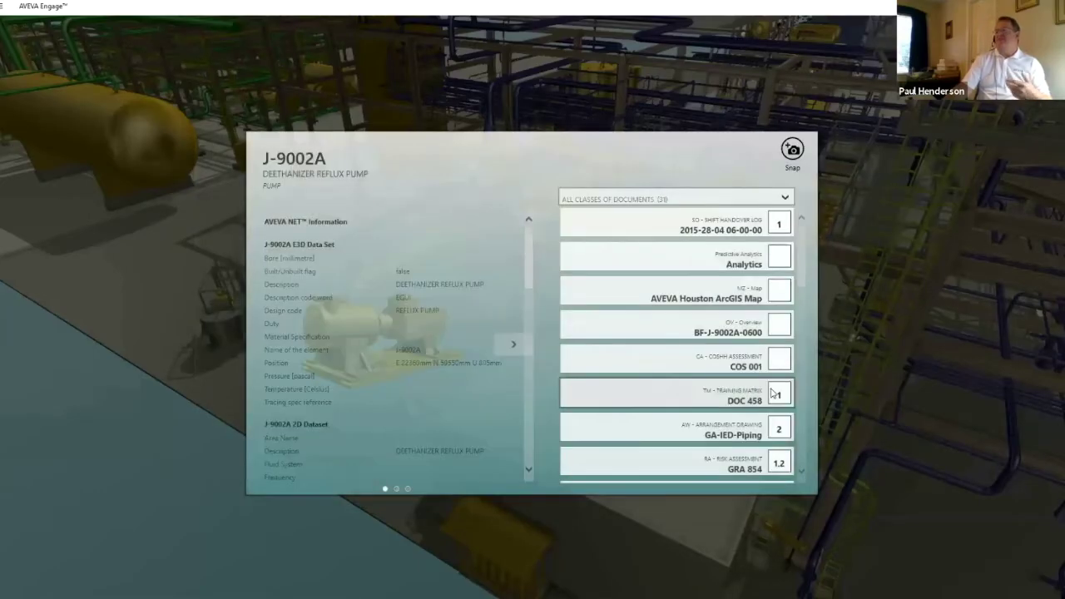
pyautogui.scroll(-6, 714, 380)
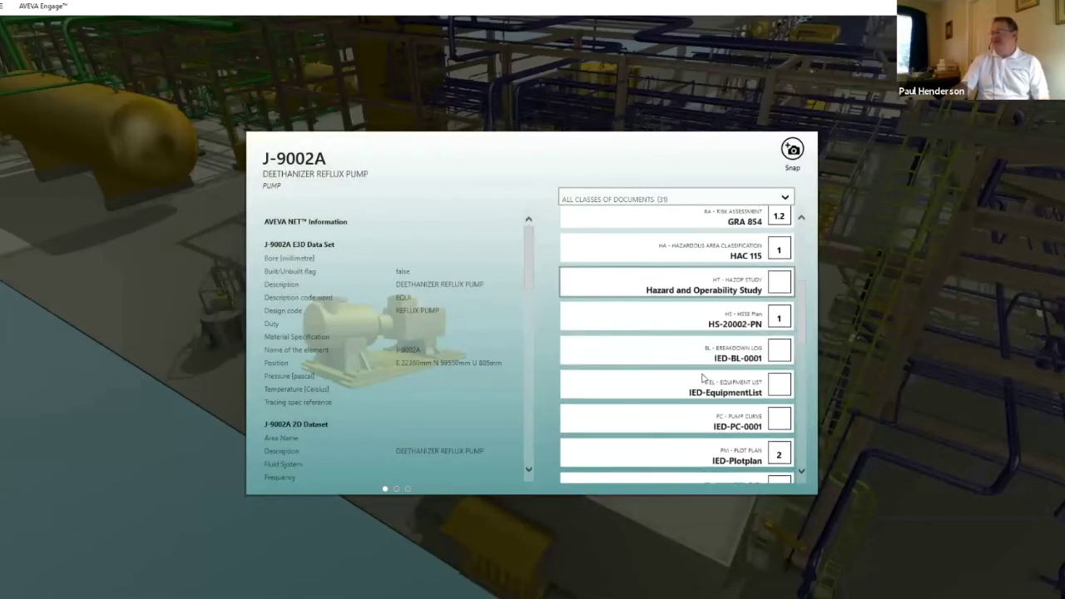
pyautogui.scroll(-5, 702, 379)
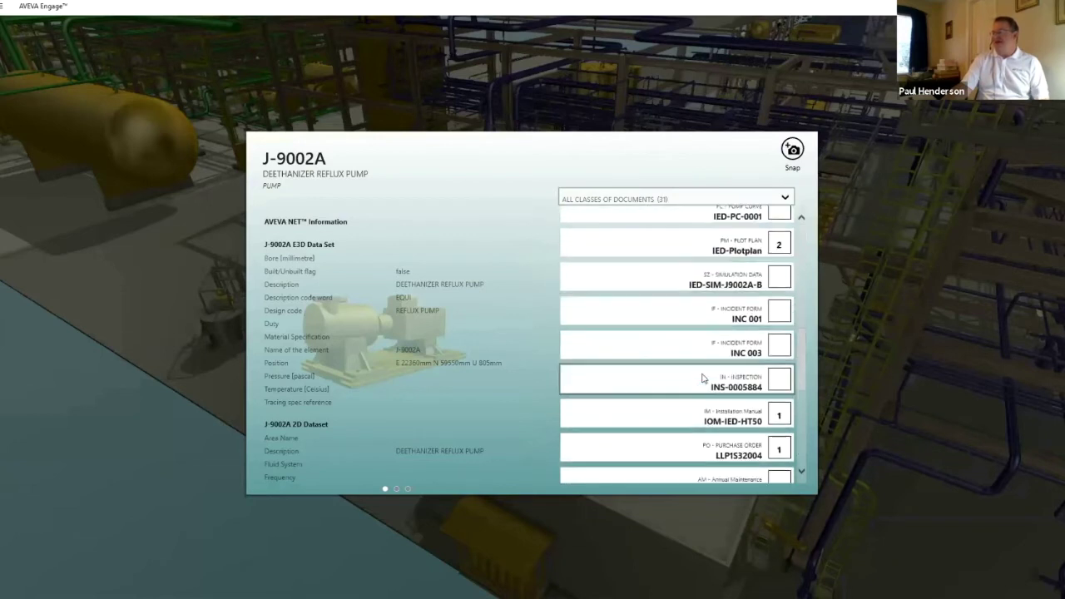
pyautogui.scroll(-3, 702, 378)
pyautogui.scroll(3, 702, 378)
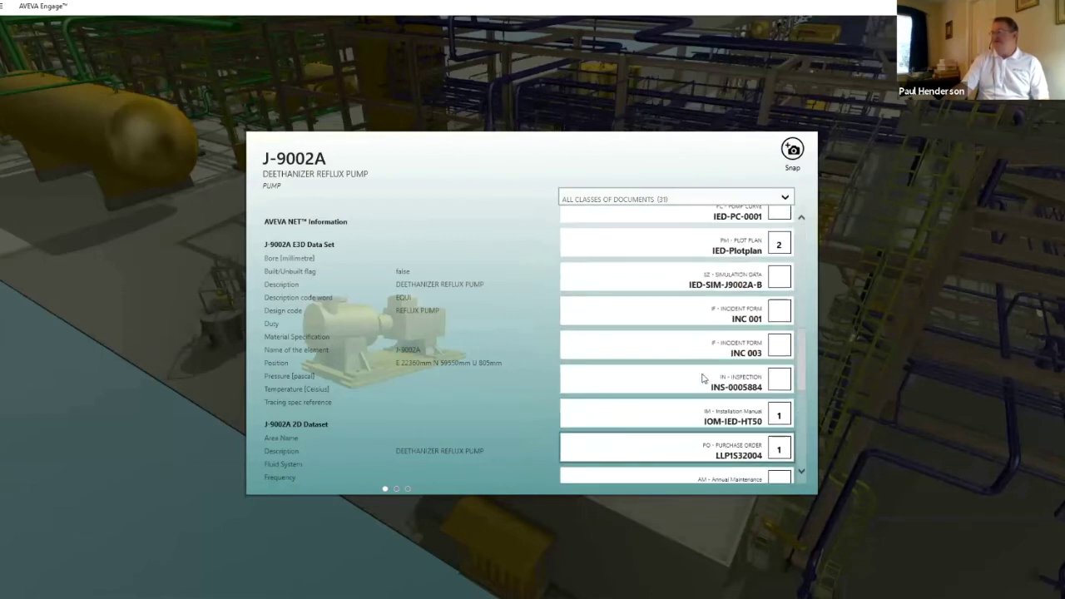
pyautogui.scroll(5, 702, 379)
pyautogui.scroll(-9, 702, 378)
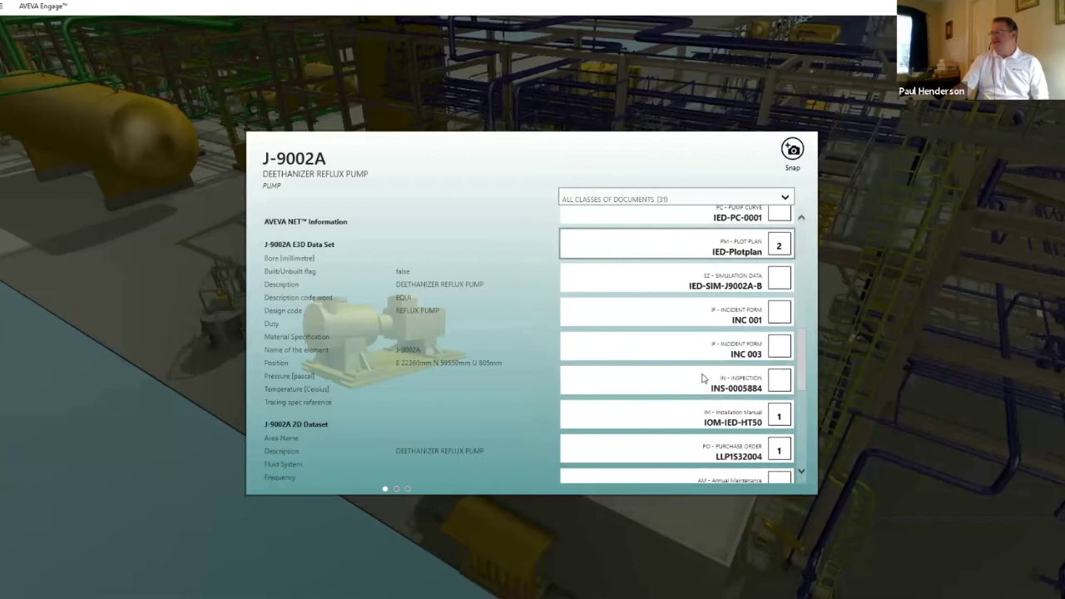
pyautogui.scroll(-5, 702, 378)
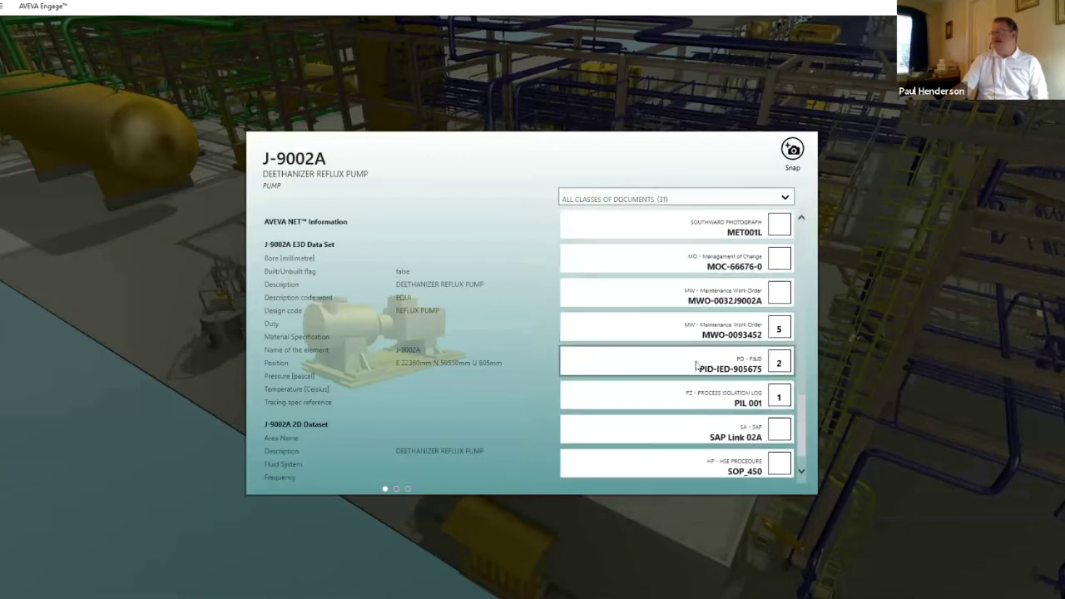
pyautogui.click(696, 366)
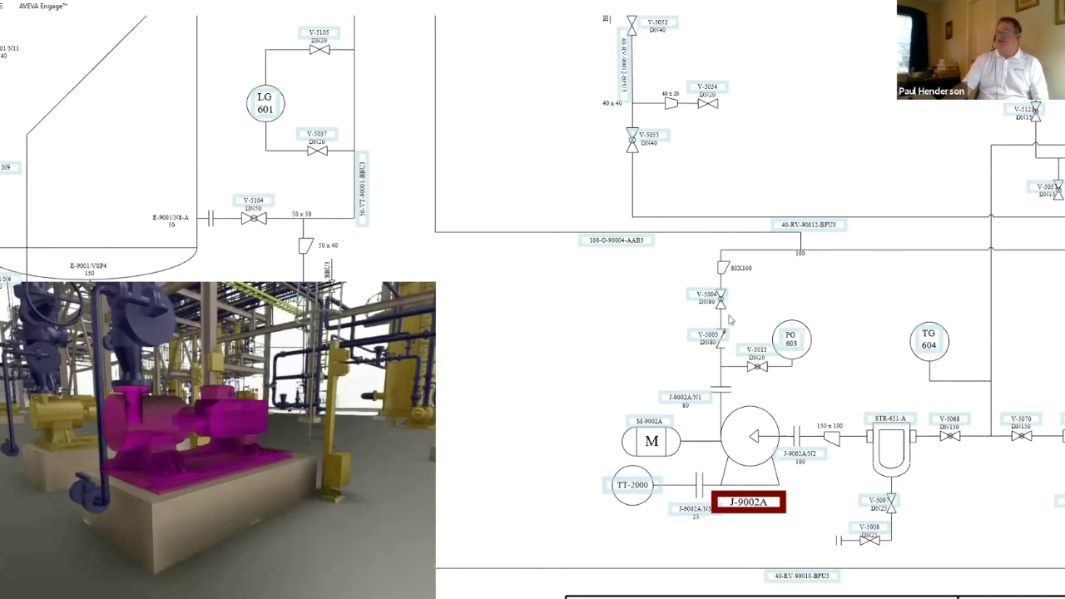
# Step: Locate gauge PG-603 and pump J-9002A in 3D from the P&ID, and close the 3D inset and the pump's card
pyautogui.click(791, 341)
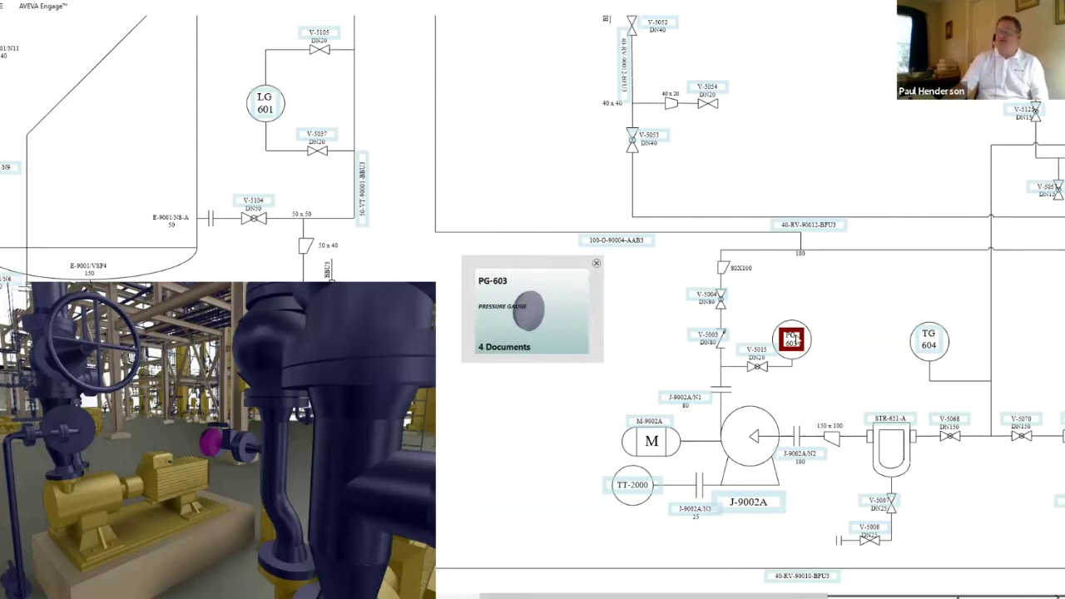
pyautogui.click(748, 504)
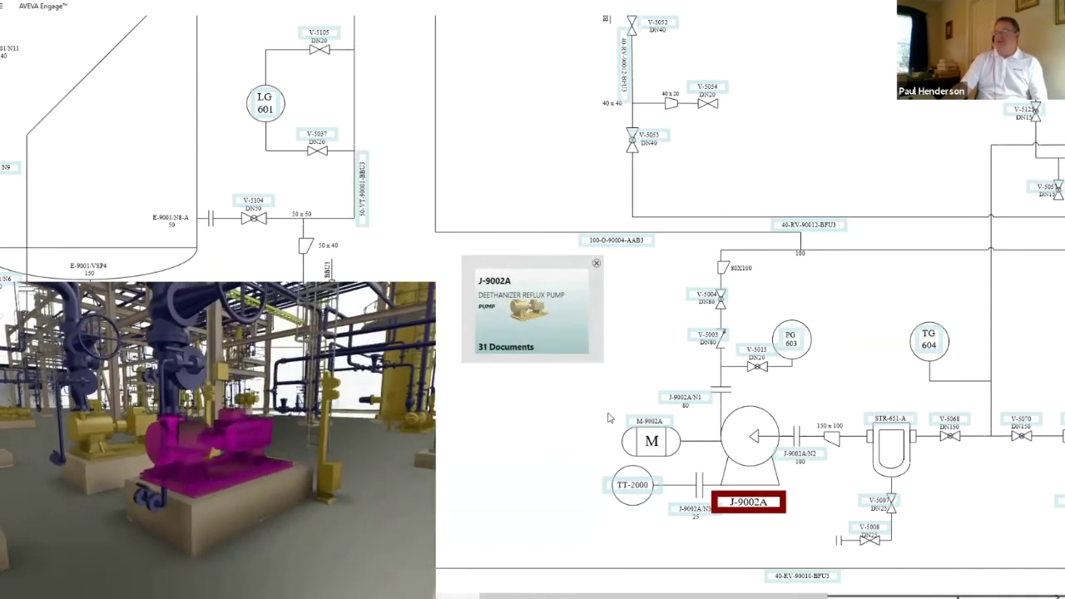
pyautogui.click(234, 568)
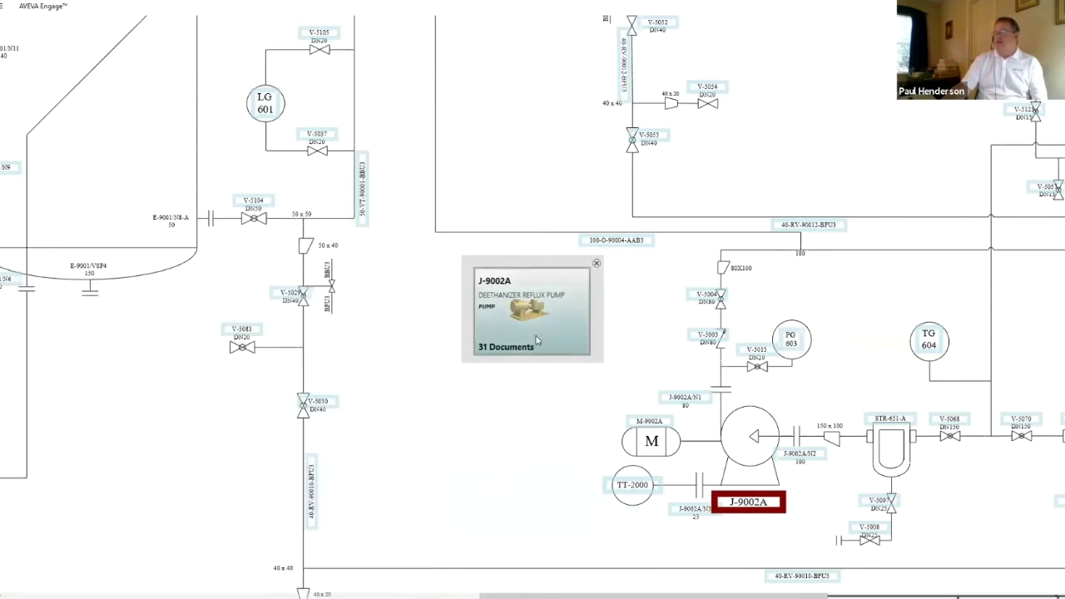
pyautogui.click(595, 263)
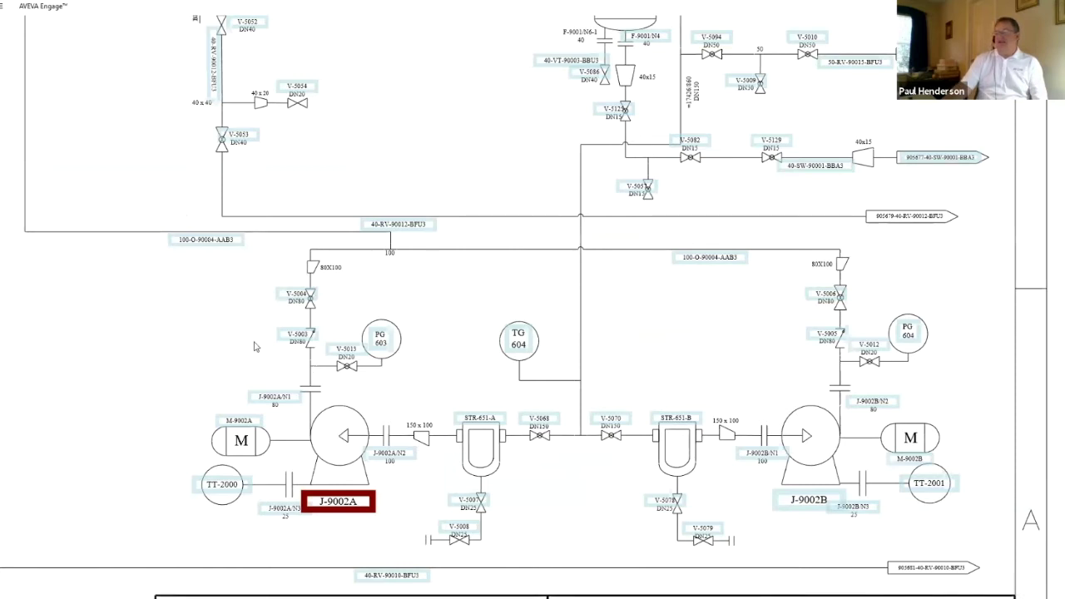
# Step: Draw a yellow markup cloud around pump J-9002A and strainer STR-651-A on the P&ID, and discard it
pyautogui.moveTo(235, 359); pyautogui.dragTo(493, 535)
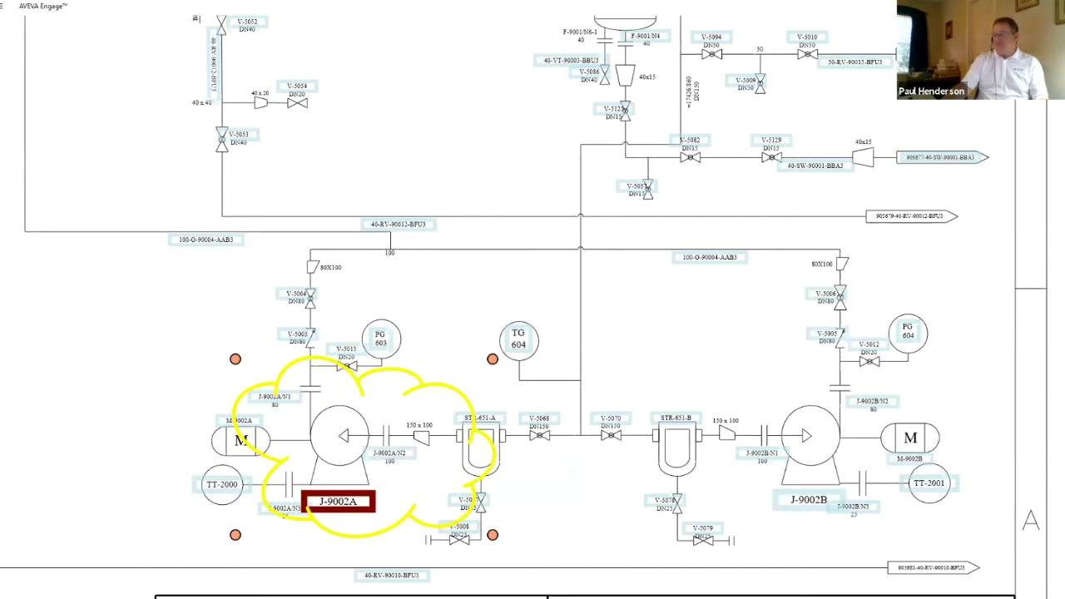
pyautogui.press('Escape')
pyautogui.click(613, 338)
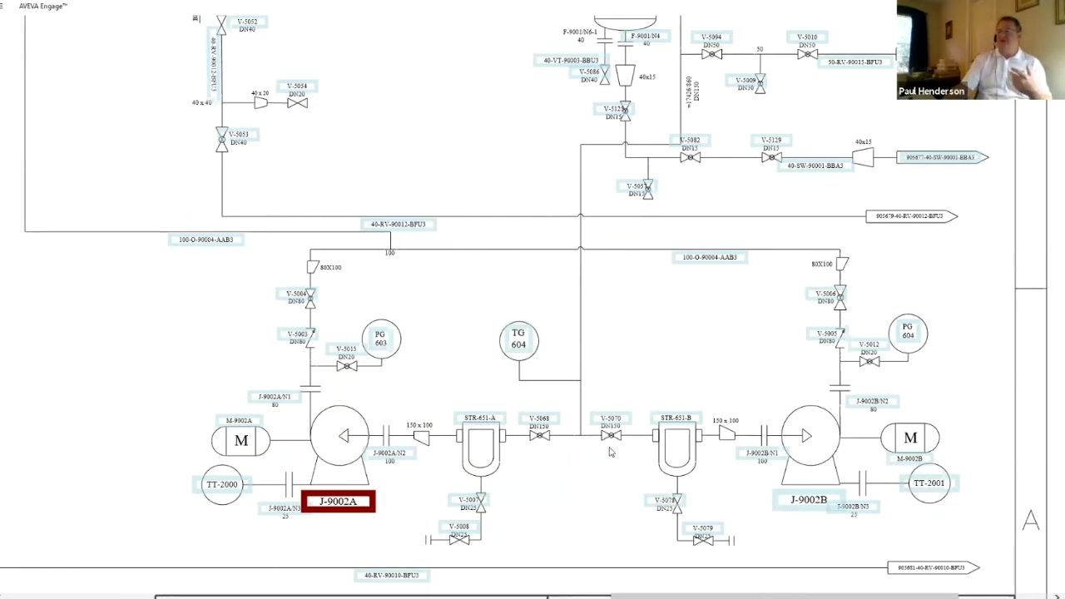
# Step: Close the P&ID, return to the whole plant model and colour it by the Material State status query
pyautogui.press('Escape')
pyautogui.scroll(-2, 703, 517)
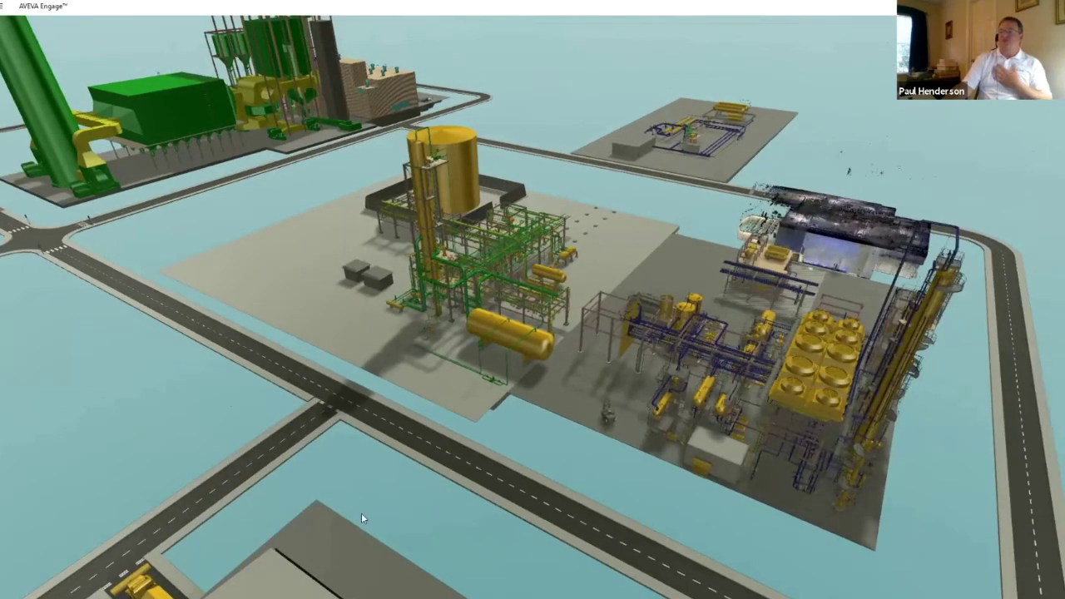
pyautogui.press('q')
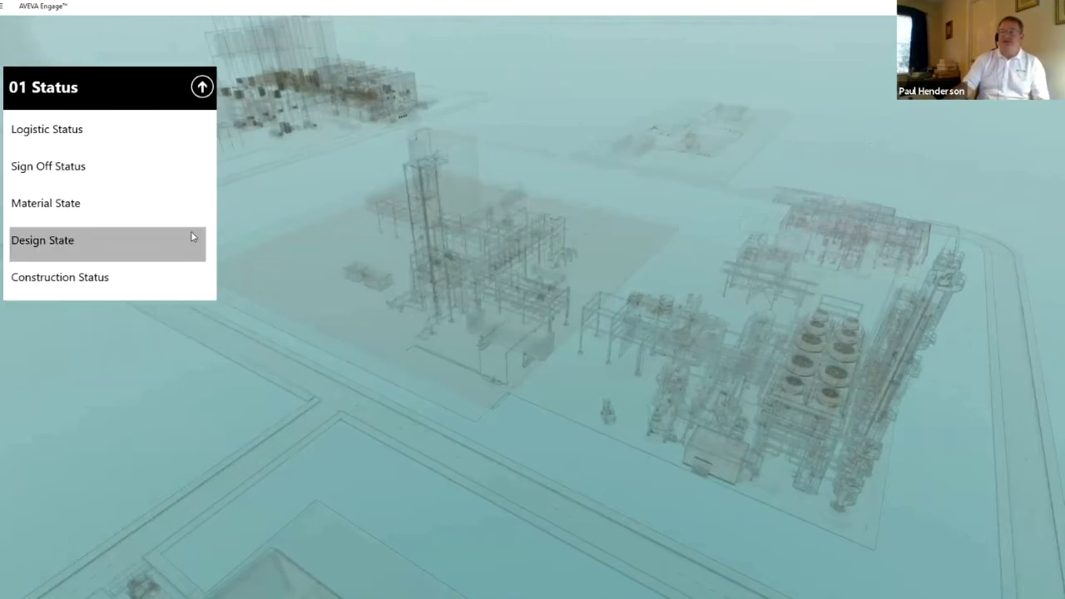
pyautogui.click(92, 204)
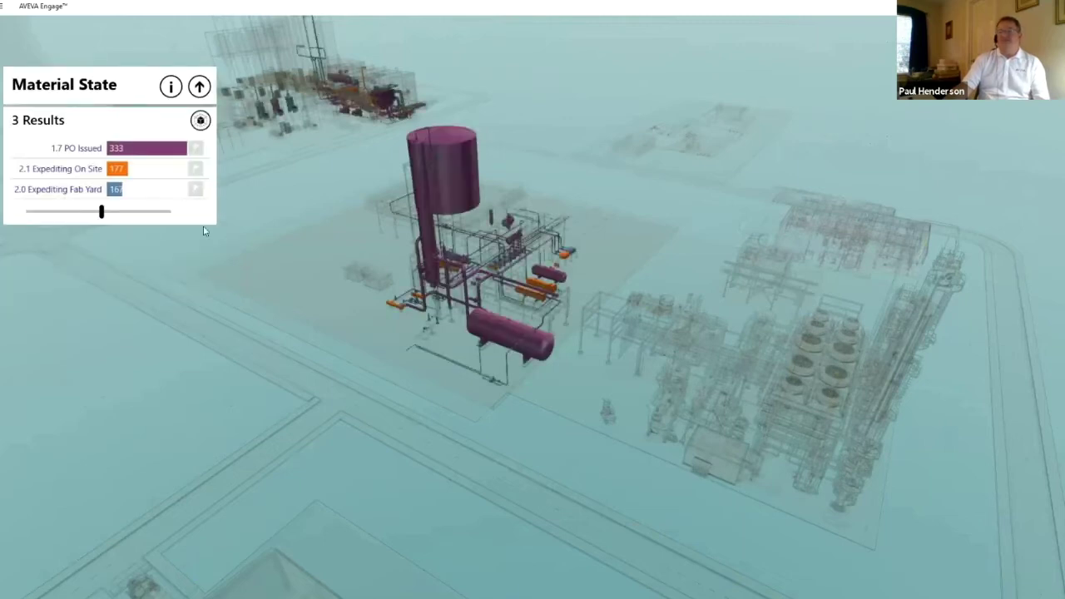
# Step: Isolate the 2.1 Expediting On Site items, examine them up close in the model, and return to all Material State results
pyautogui.click(69, 171)
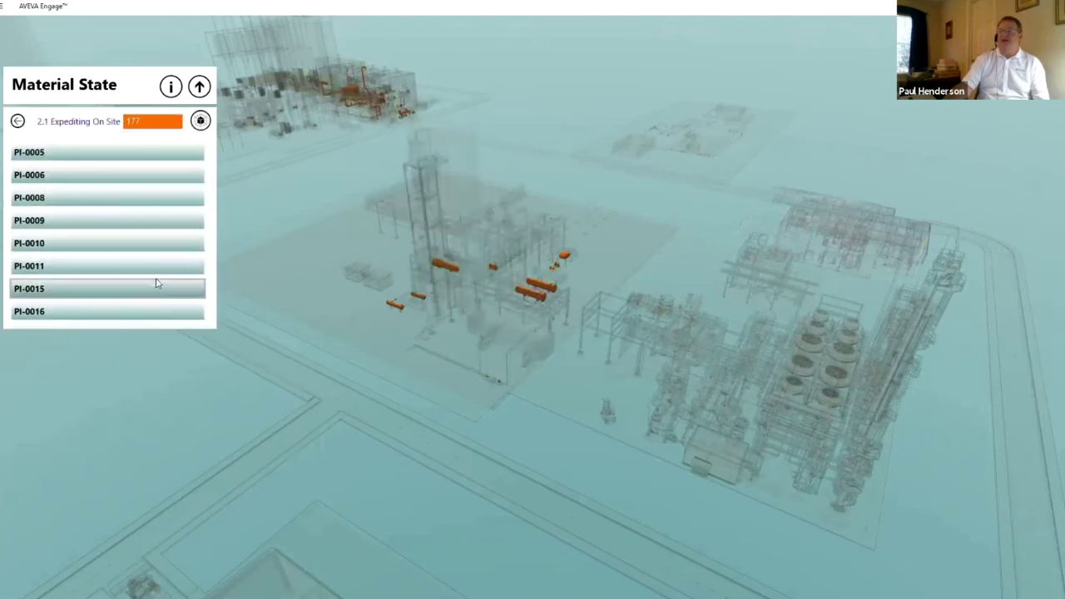
pyautogui.scroll(5, 429, 298)
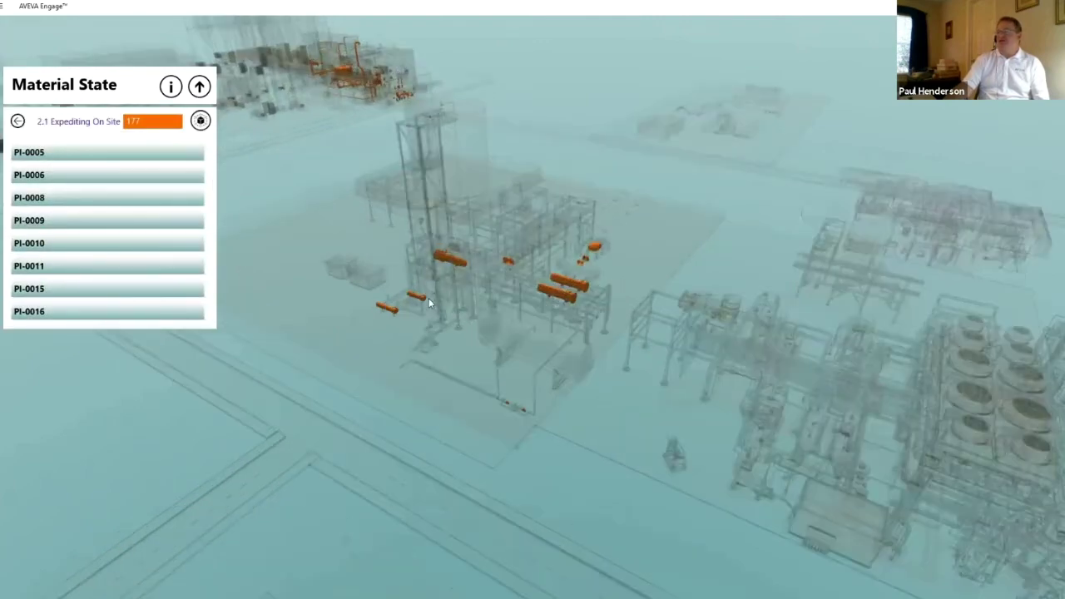
pyautogui.scroll(5, 467, 275)
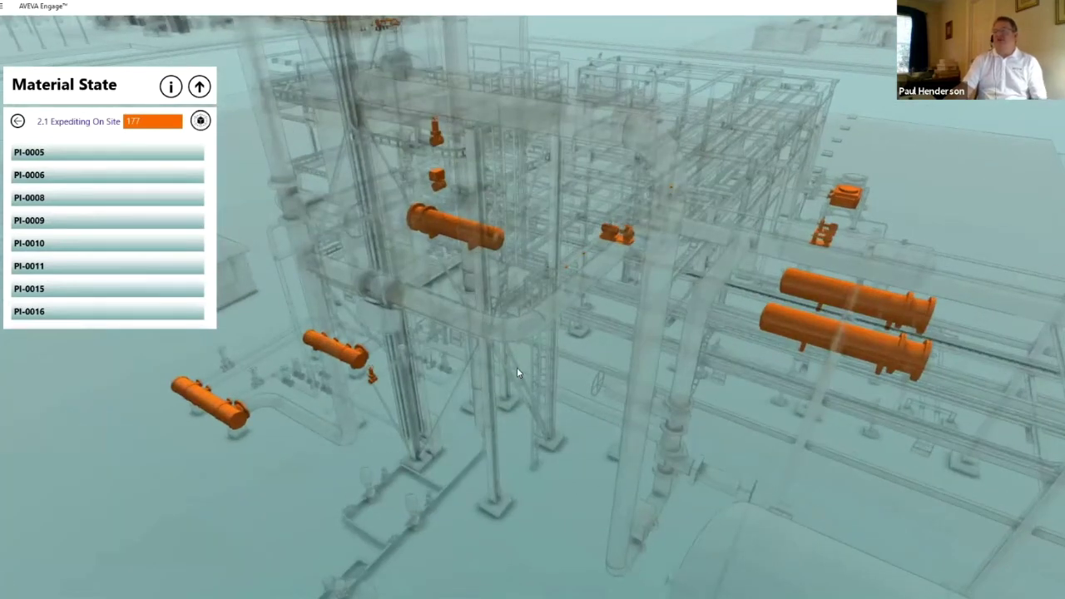
pyautogui.scroll(-2, 516, 369)
pyautogui.scroll(-3, 517, 369)
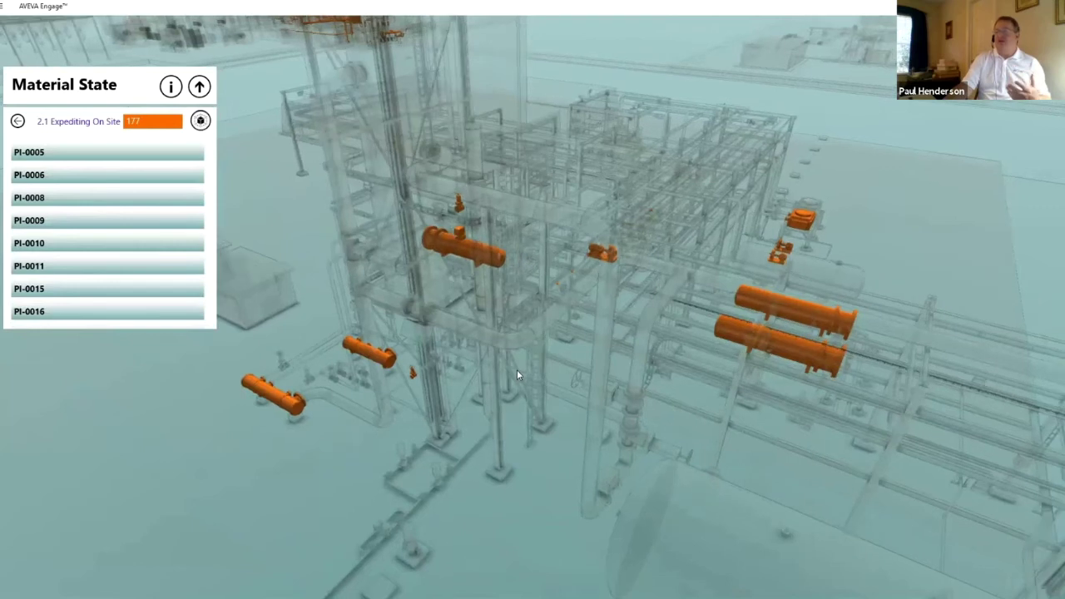
pyautogui.click(18, 123)
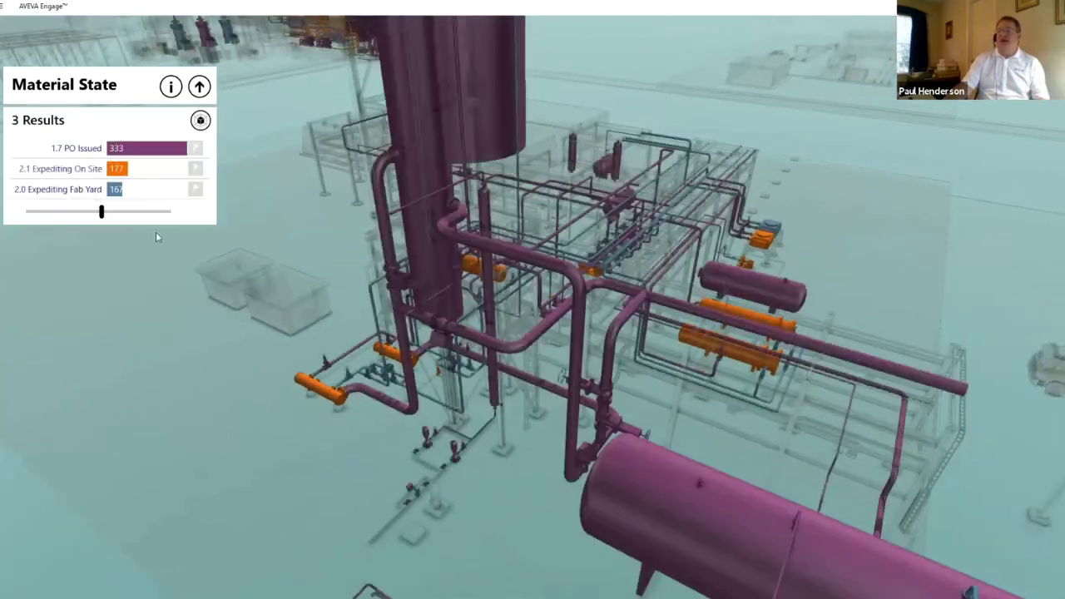
# Step: Run the Logistic Status query, isolate the 2 Large Crane Type B items in the model, and leave the query
pyautogui.click(201, 88)
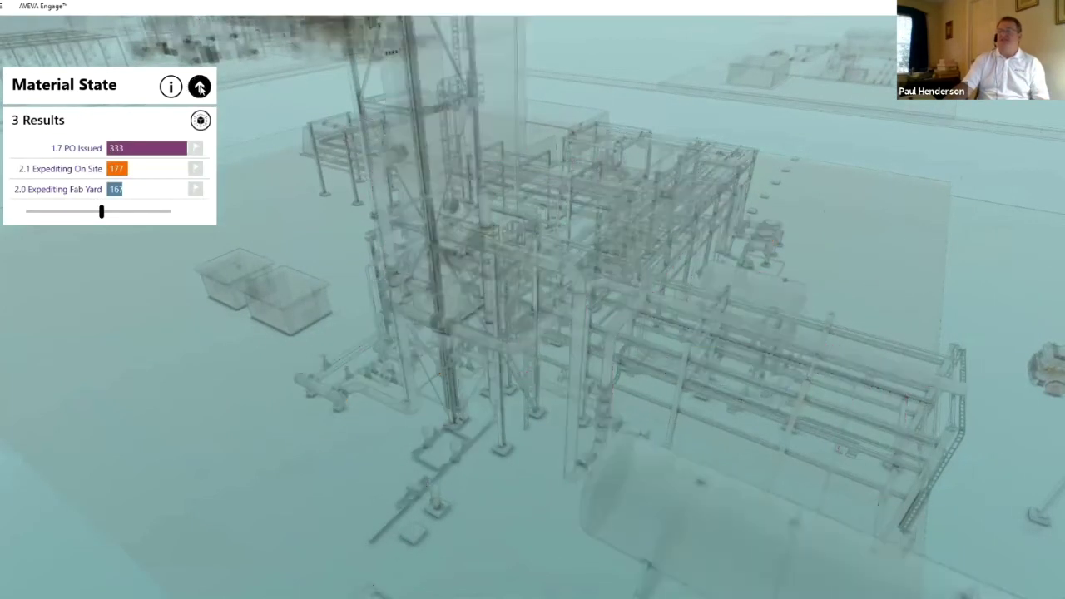
pyautogui.click(81, 133)
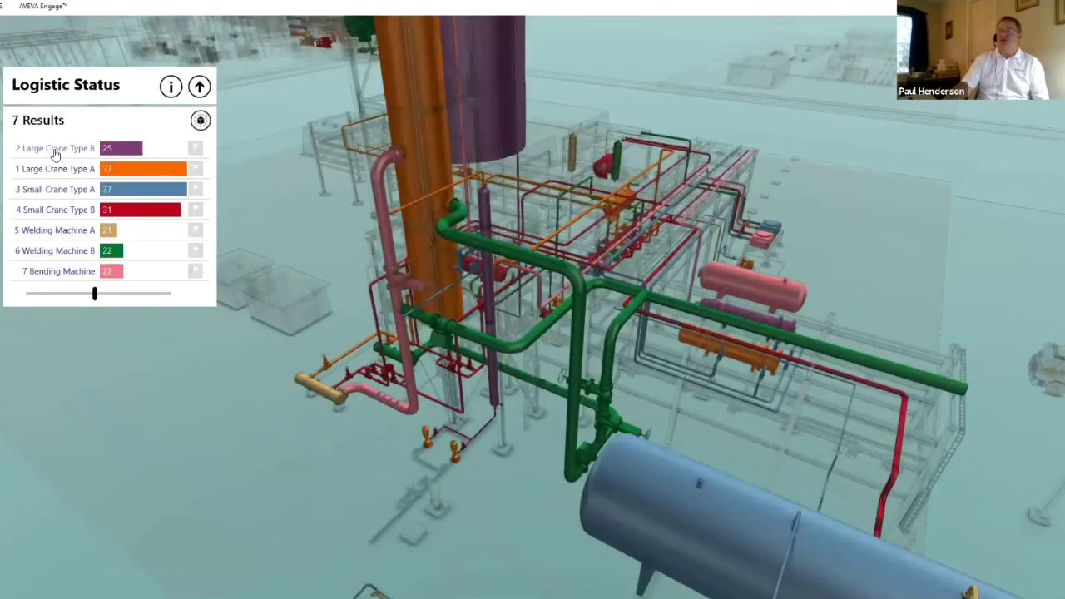
pyautogui.click(53, 147)
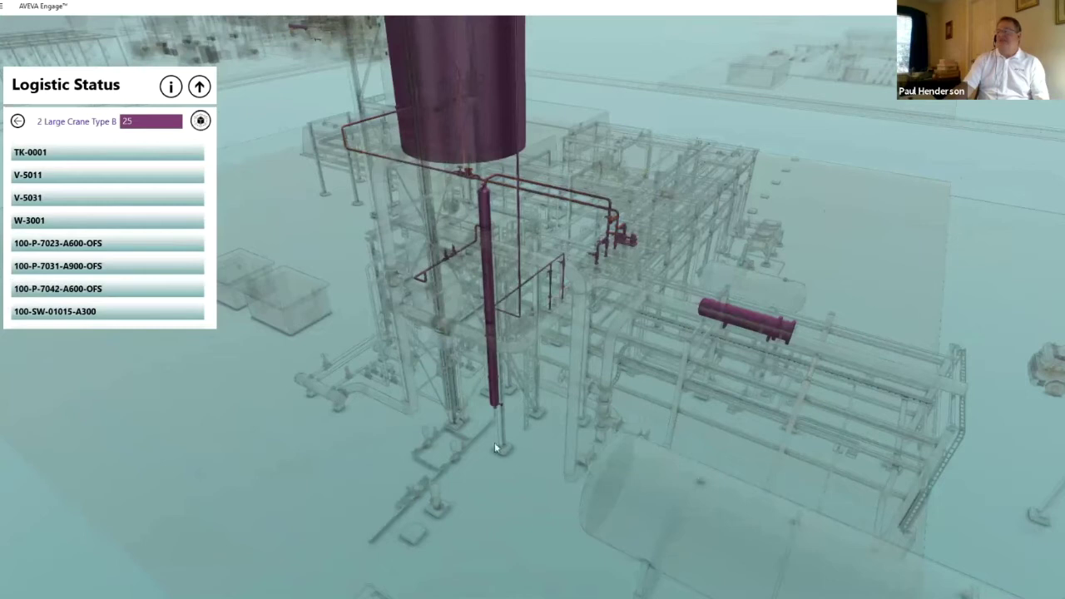
pyautogui.scroll(-1, 516, 455)
pyautogui.scroll(-1, 528, 407)
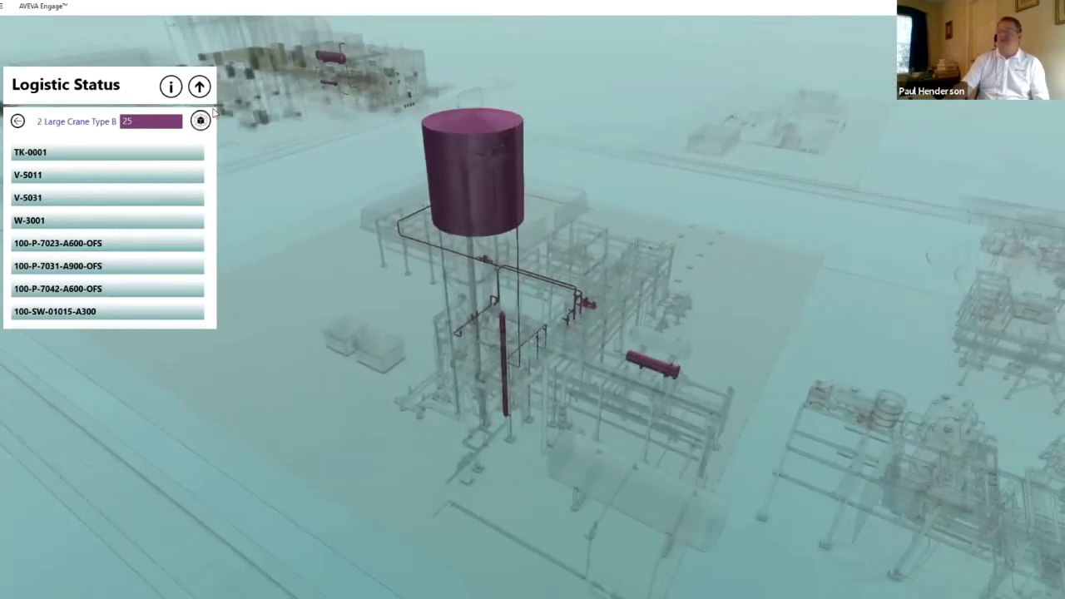
pyautogui.click(199, 87)
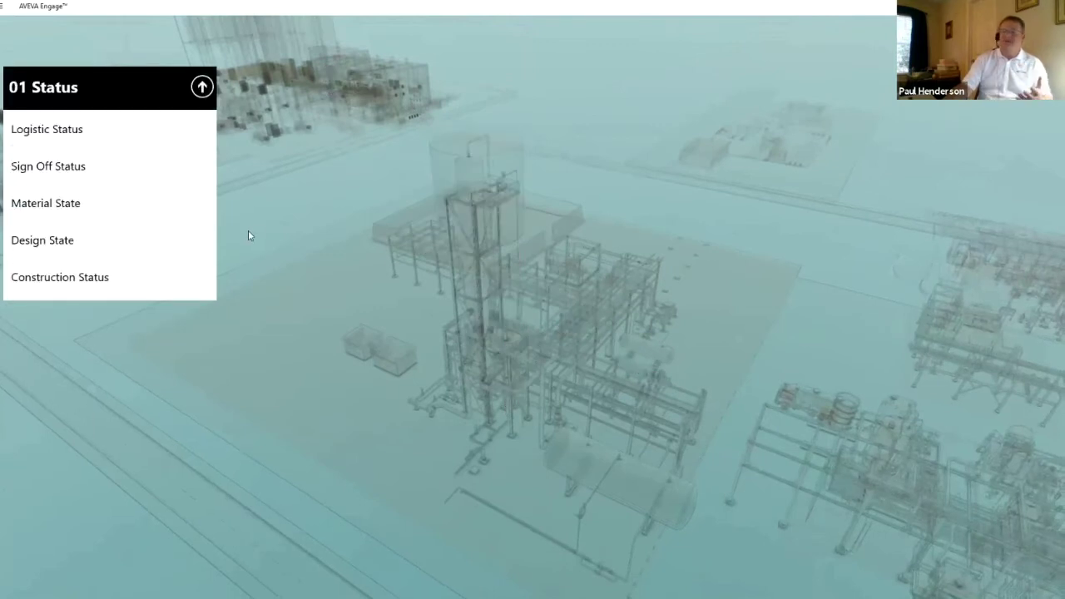
# Step: Colour the model by the Design State query, and return to the overview of visual queries
pyautogui.click(87, 241)
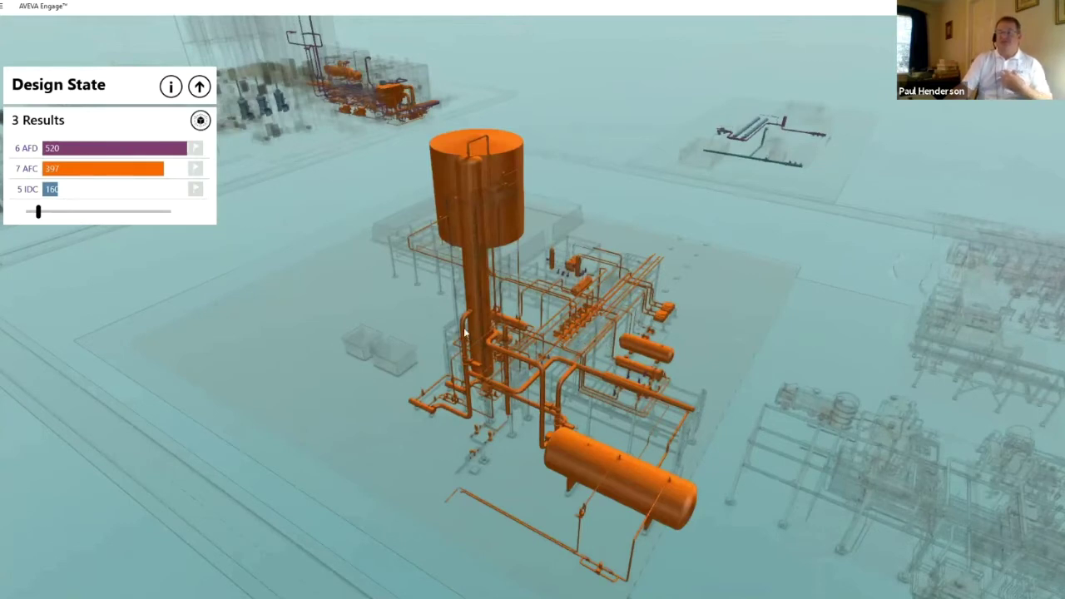
pyautogui.click(202, 88)
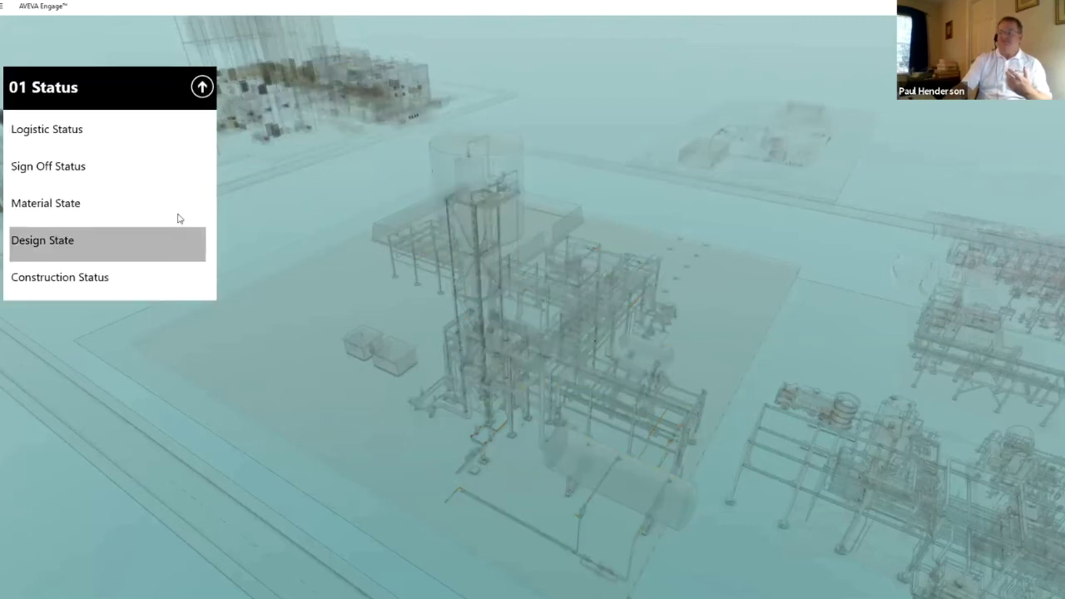
pyautogui.click(202, 86)
# Step: Run the Primavera visual query to colour the model by schedule activity
pyautogui.click(104, 316)
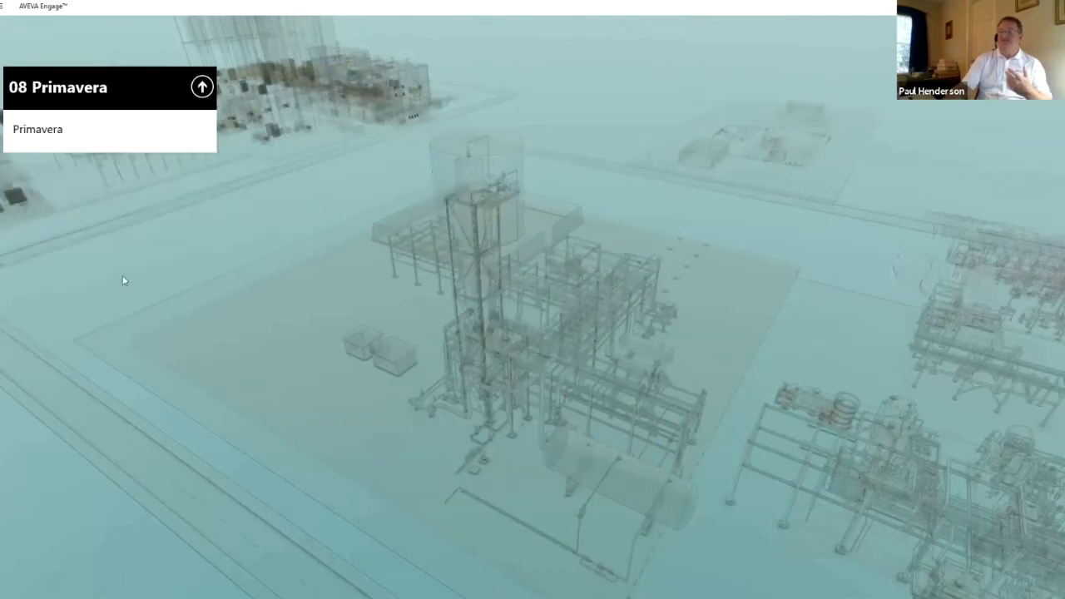
pyautogui.click(78, 132)
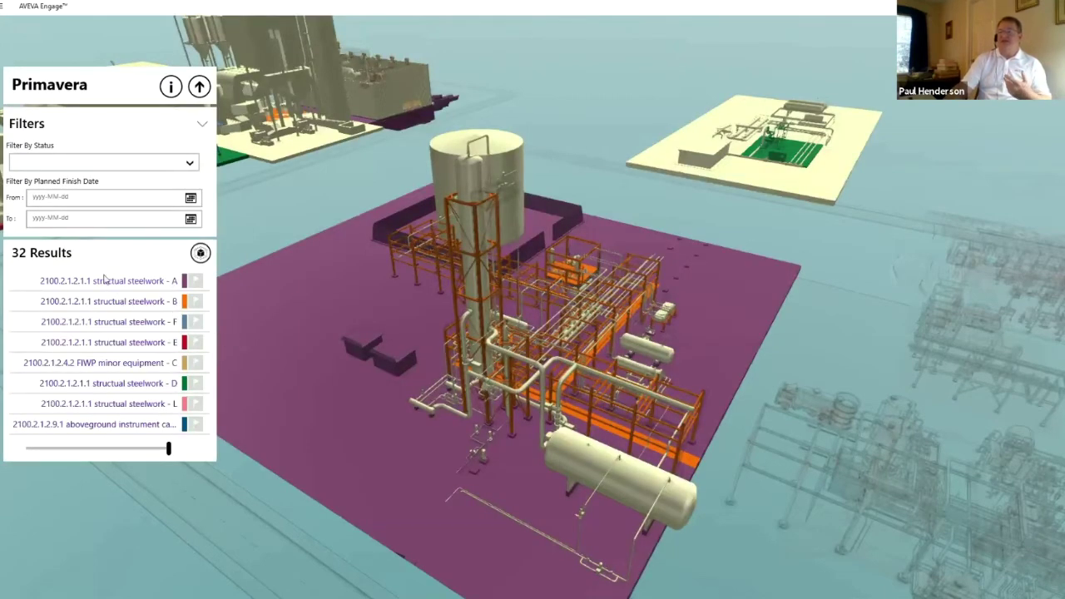
pyautogui.click(202, 90)
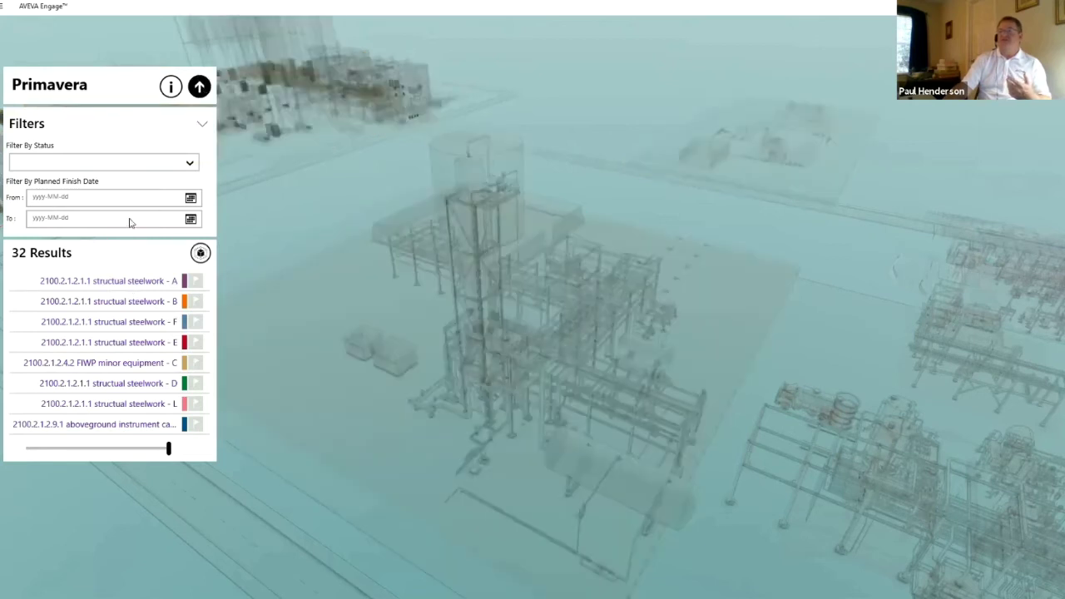
pyautogui.click(78, 131)
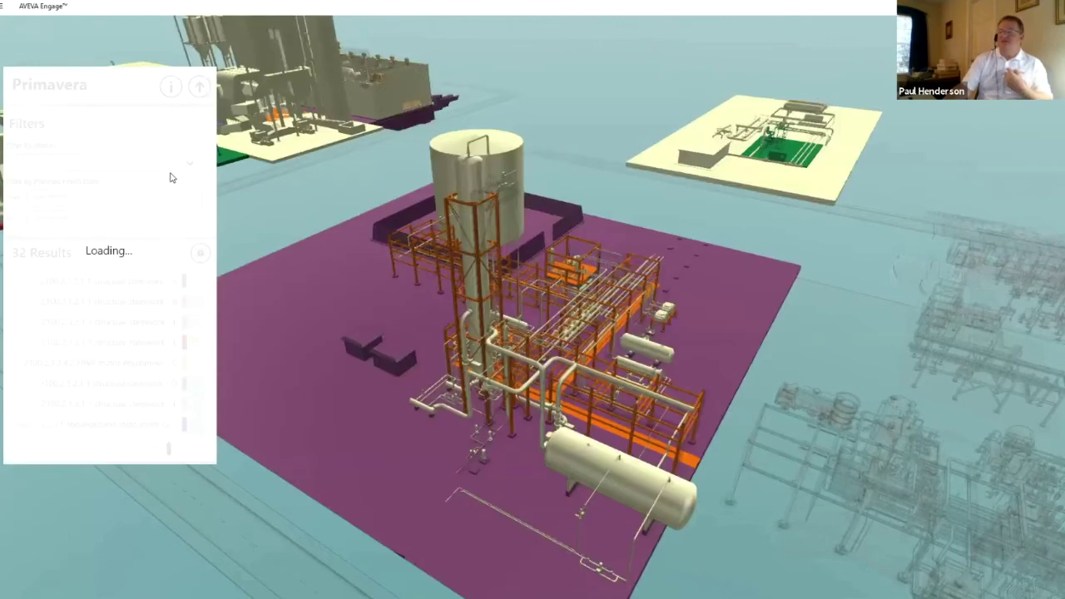
# Step: Filter the Primavera activities by the status Late Not Started
pyautogui.click(112, 164)
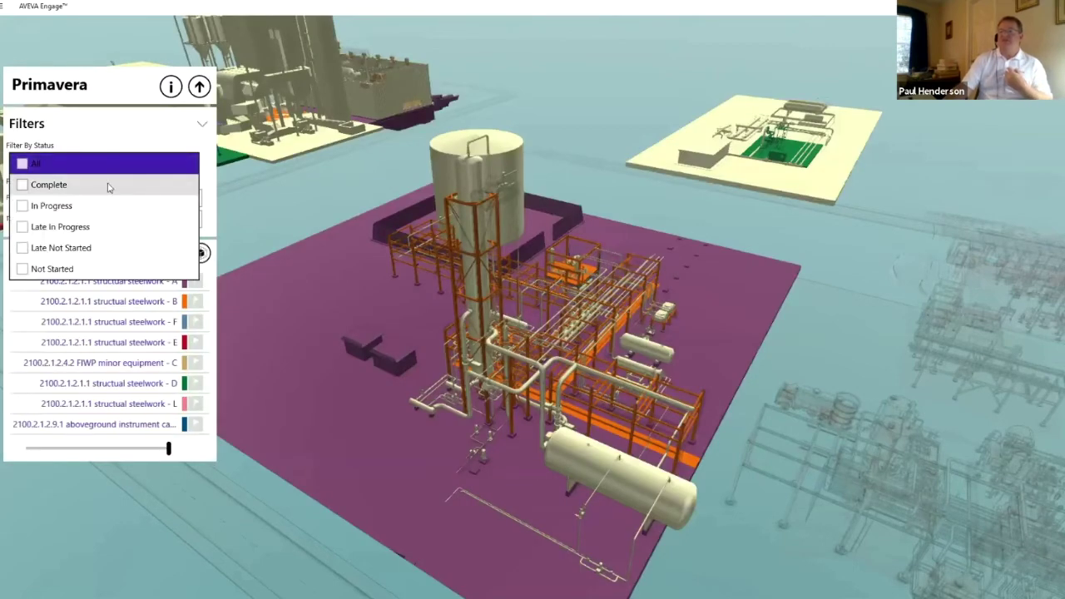
pyautogui.click(22, 247)
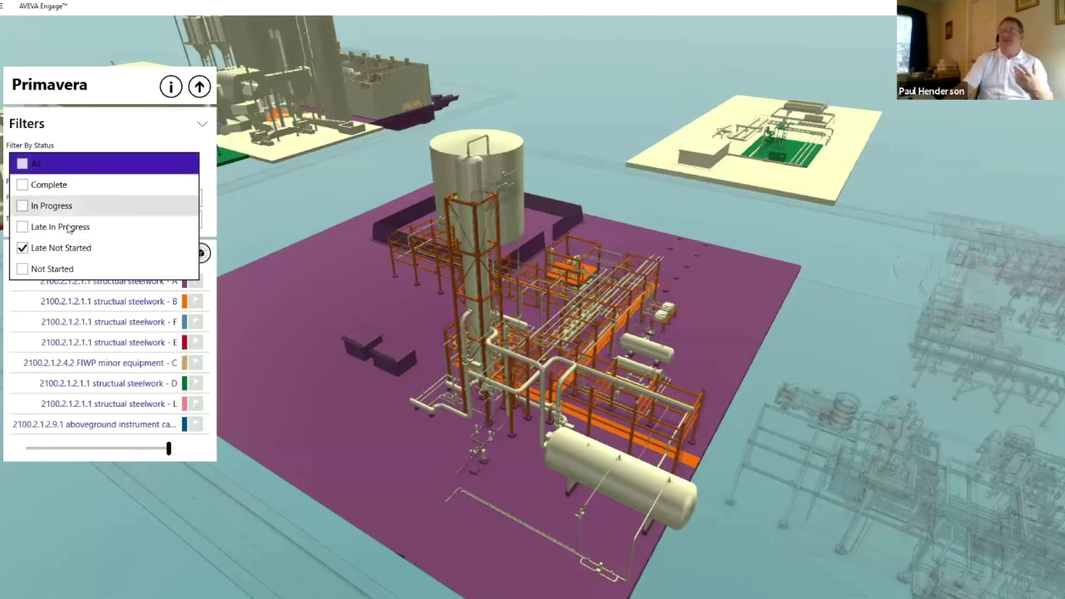
pyautogui.click(22, 248)
pyautogui.click(22, 248)
pyautogui.click(137, 126)
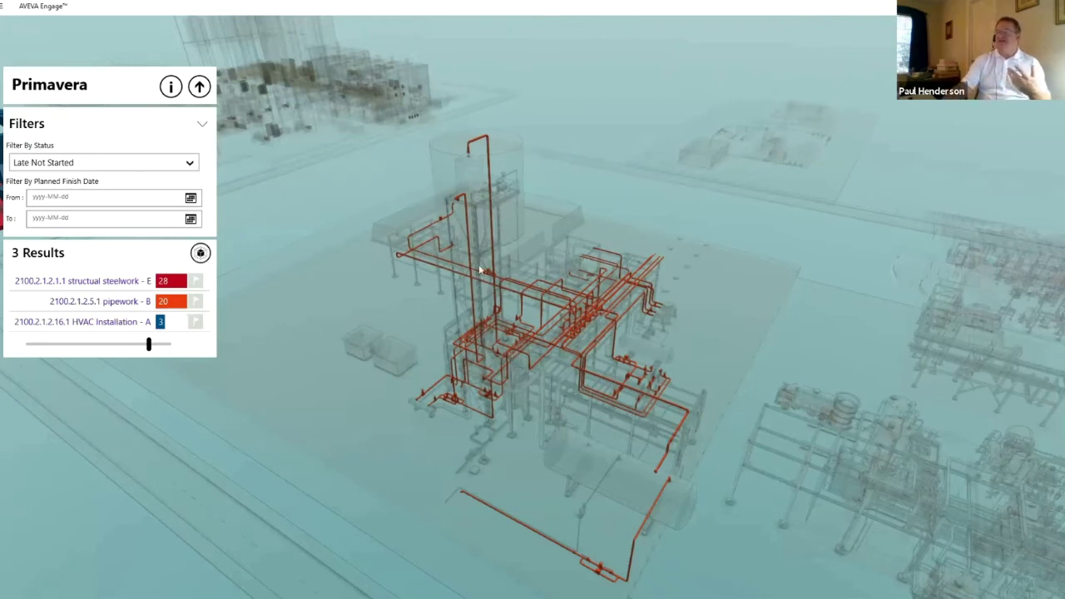
# Step: Bring up the card of late pipeline 200-GA-01036-A300, close it, and leave the Primavera query
pyautogui.click(505, 234)
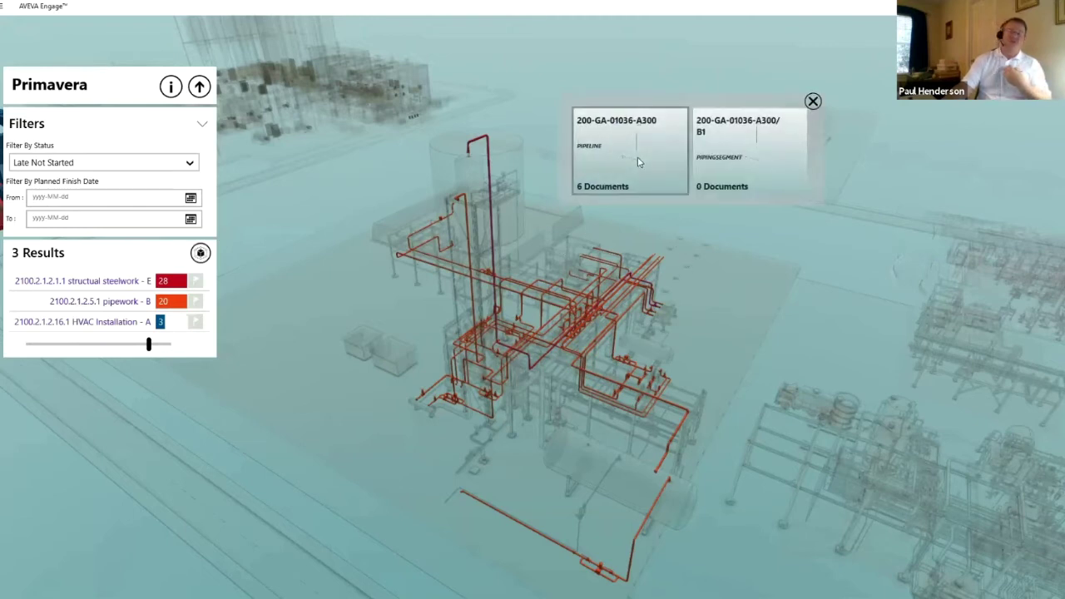
pyautogui.click(813, 100)
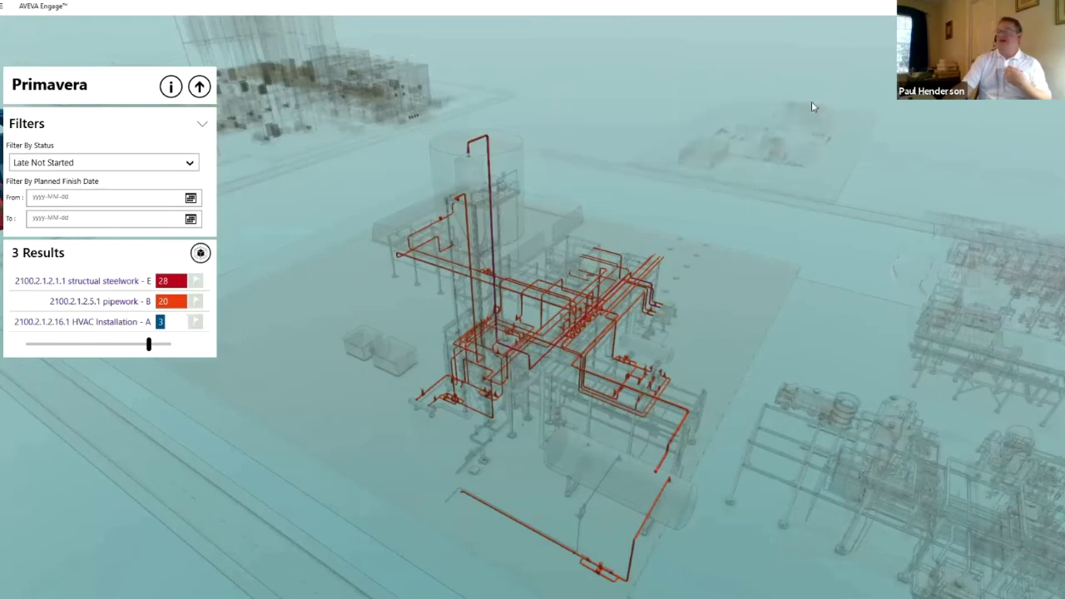
pyautogui.click(200, 86)
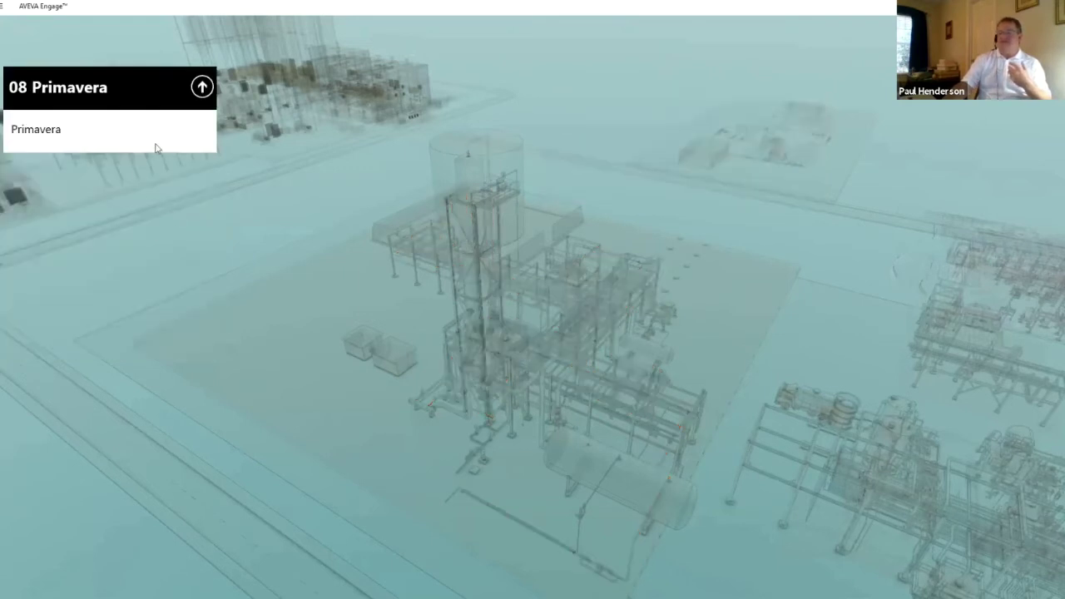
pyautogui.click(201, 86)
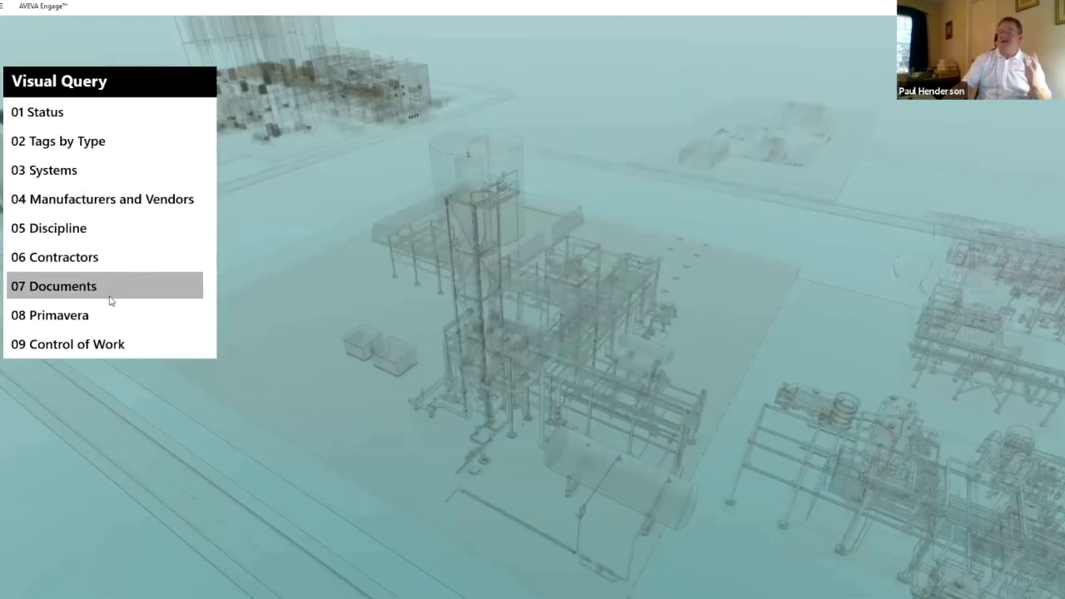
# Step: Run the Manufacturer query and isolate the equipment made by Apex Pumps
pyautogui.click(110, 199)
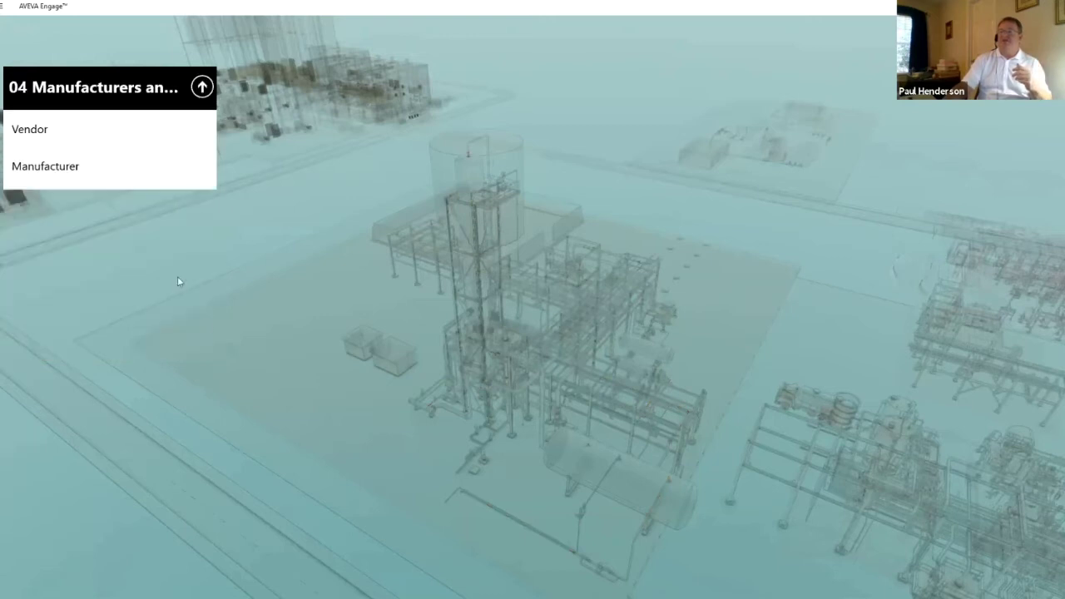
pyautogui.click(89, 172)
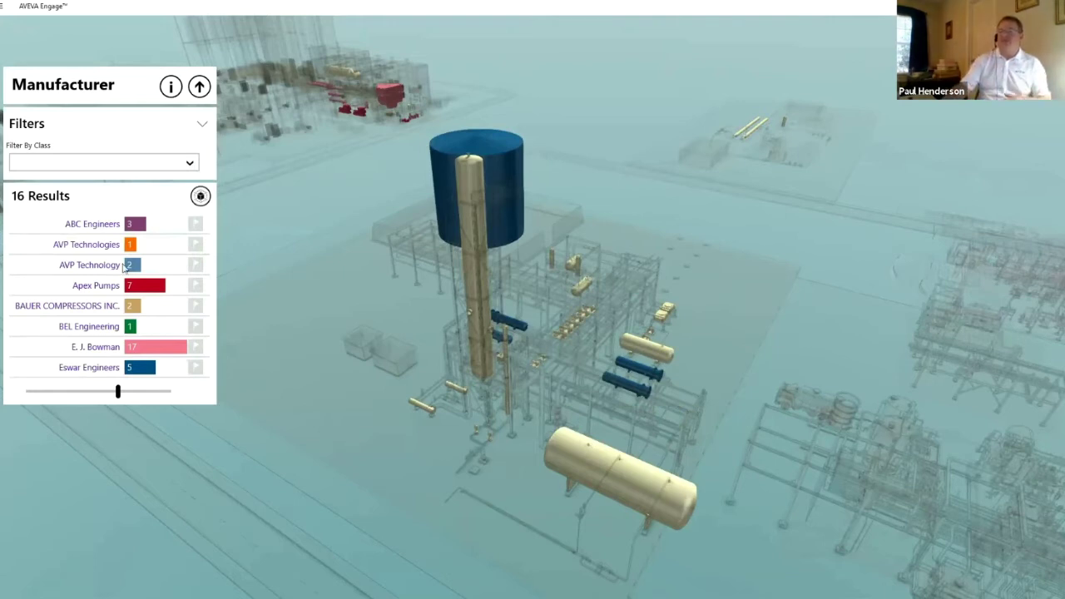
pyautogui.click(82, 285)
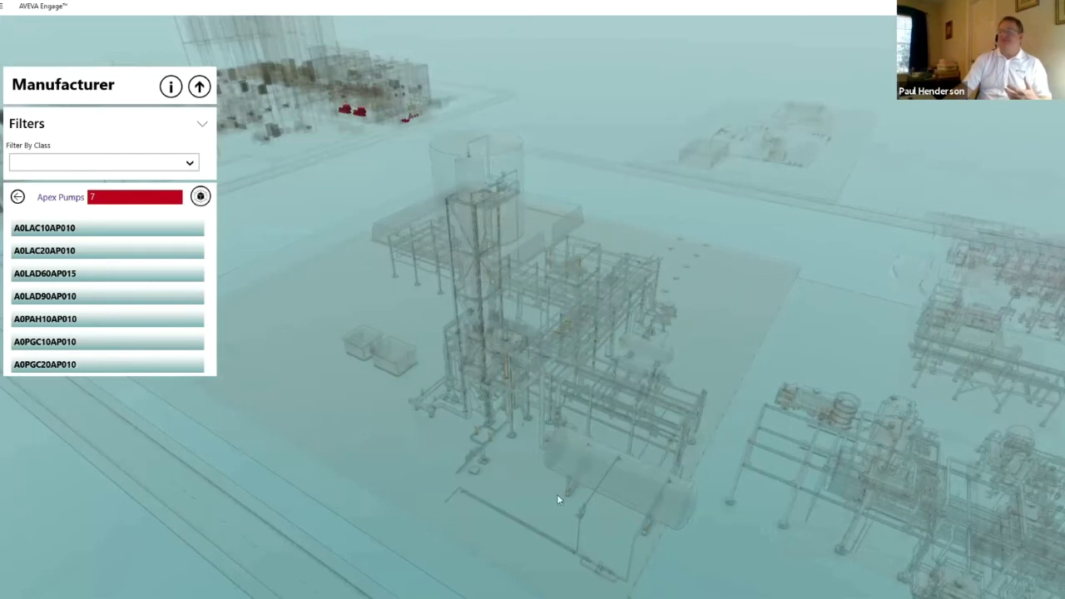
# Step: Locate the highlighted Apex Pumps equipment in the model and open the details of pump A0LAC10AP010
pyautogui.scroll(-2, 674, 467)
pyautogui.scroll(-1, 603, 398)
pyautogui.scroll(-2, 406, 178)
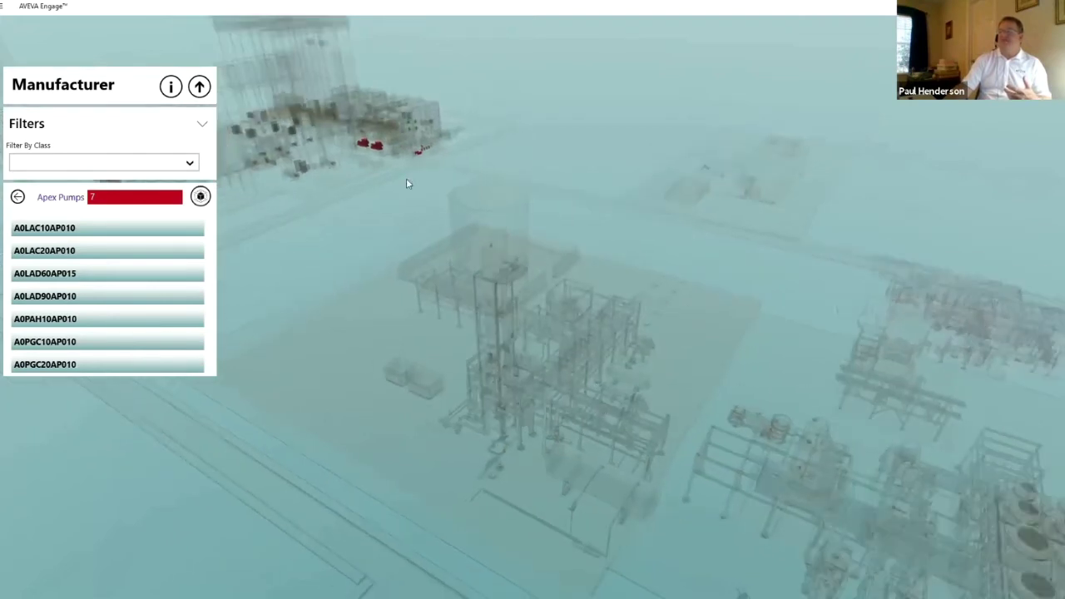
pyautogui.moveTo(397, 228)
pyautogui.mouseDown()
pyautogui.moveTo(459, 237)
pyautogui.moveTo(408, 220)
pyautogui.mouseUp()
pyautogui.scroll(2, 587, 268)
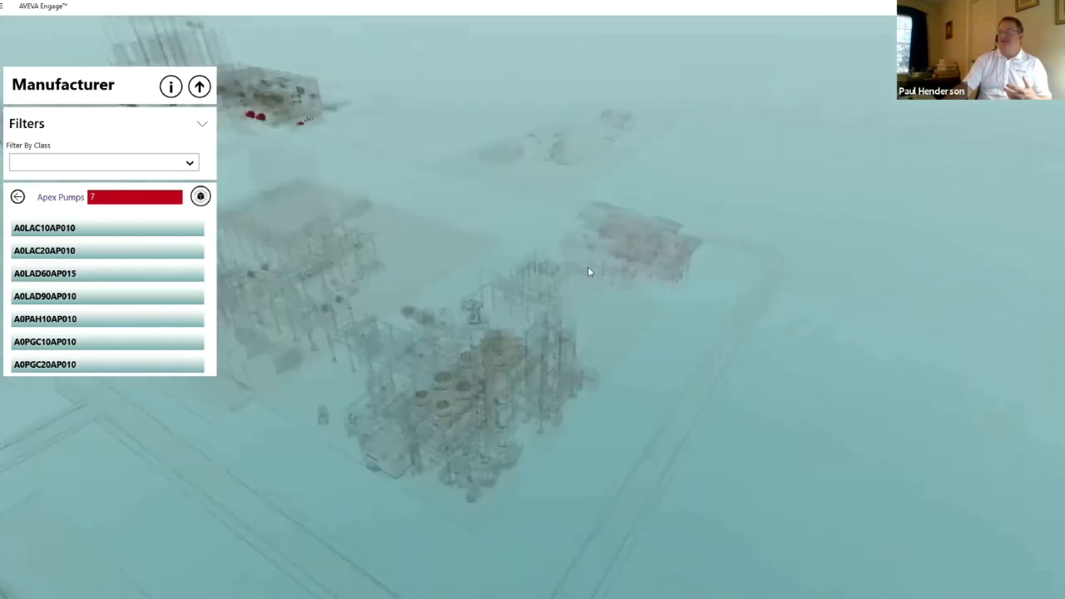
pyautogui.moveTo(349, 213); pyautogui.dragTo(519, 219)
pyautogui.scroll(5, 520, 220)
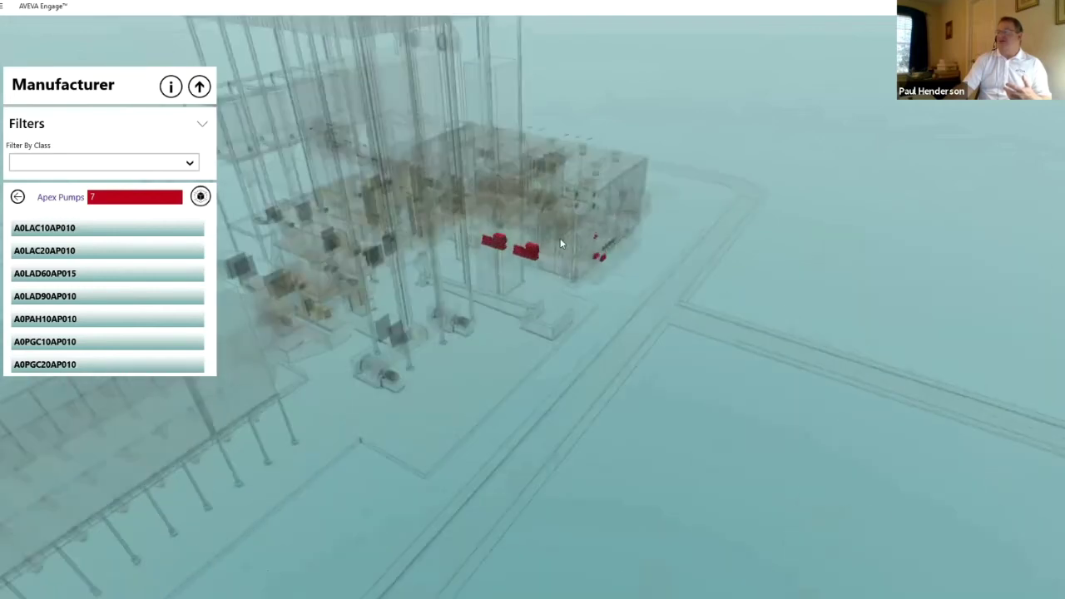
pyautogui.scroll(2, 547, 245)
pyautogui.scroll(4, 524, 254)
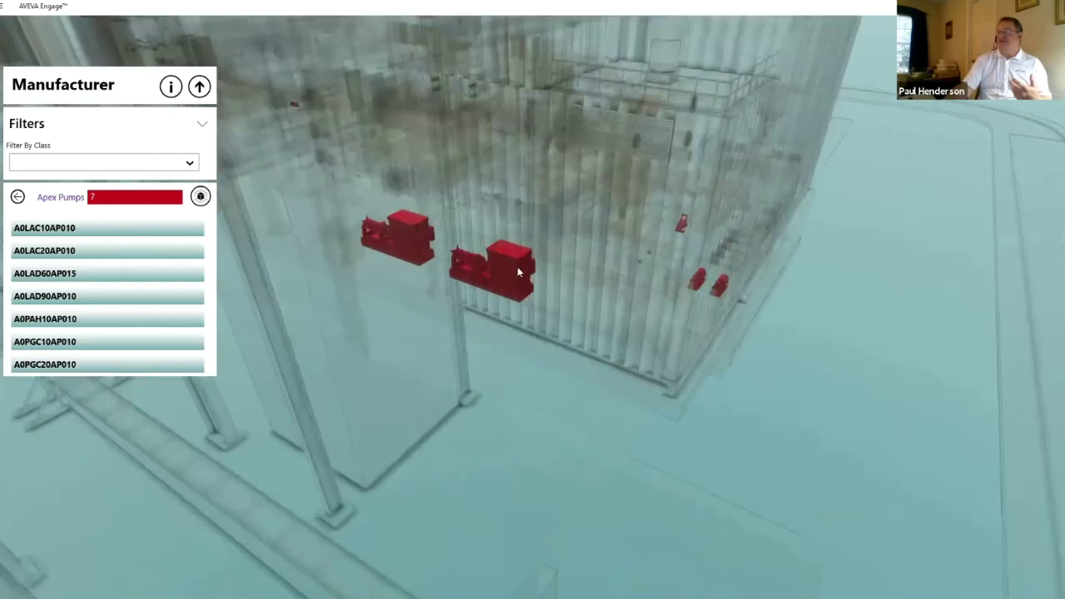
pyautogui.click(511, 267)
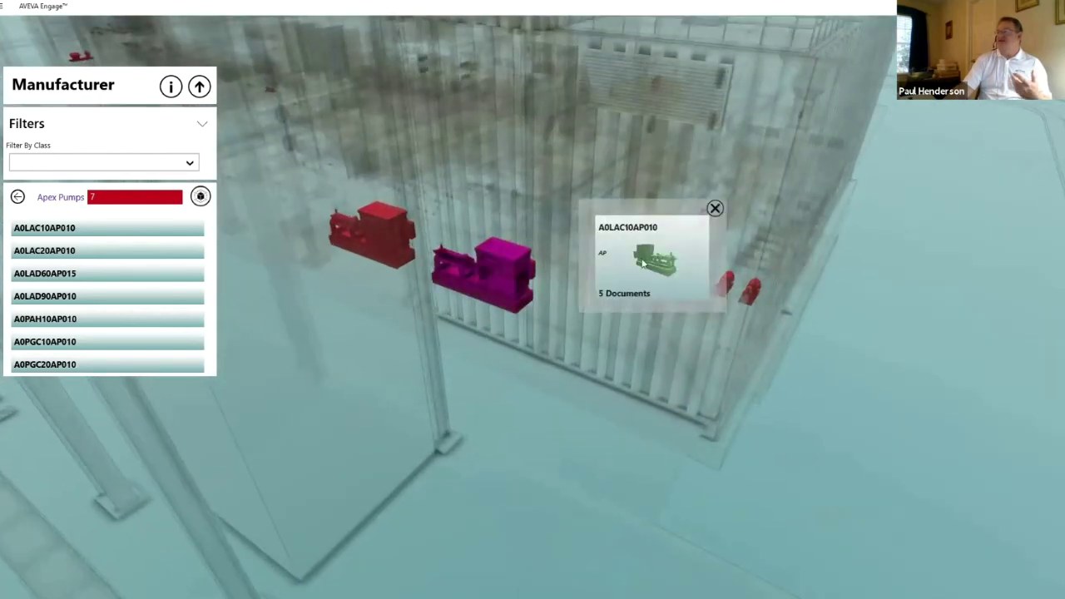
pyautogui.click(635, 306)
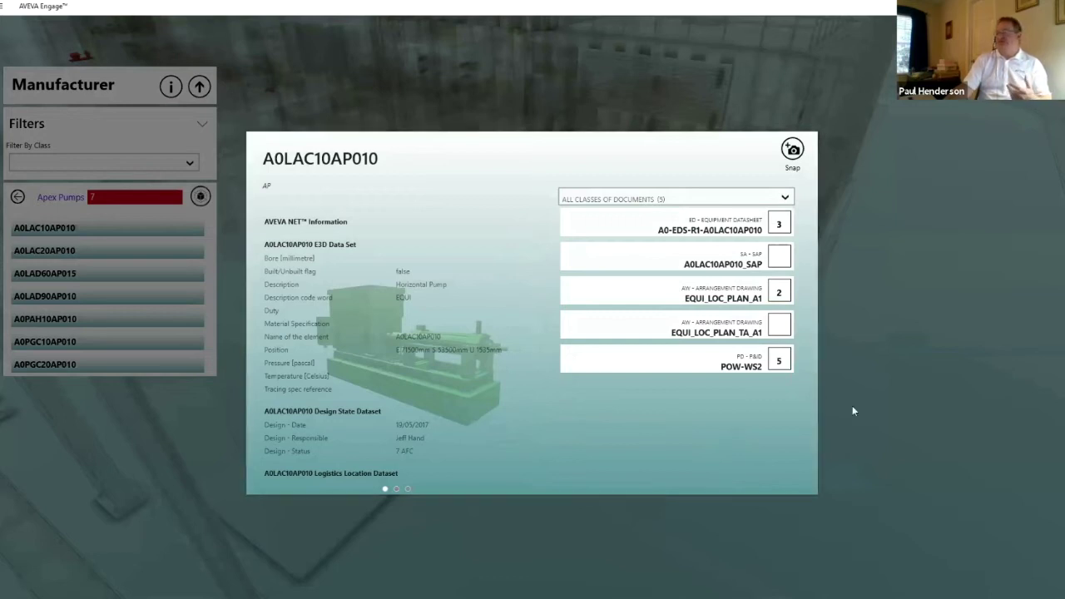
# Step: Close the pump details and leave the Manufacturer query to return to the list of visual queries
pyautogui.click(846, 430)
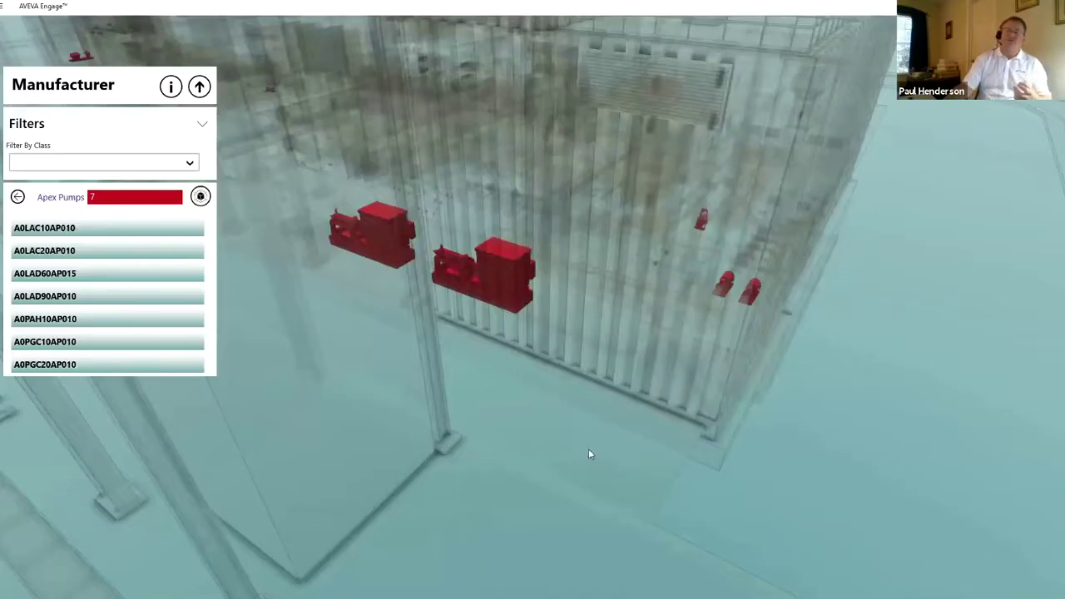
pyautogui.click(203, 124)
pyautogui.click(203, 125)
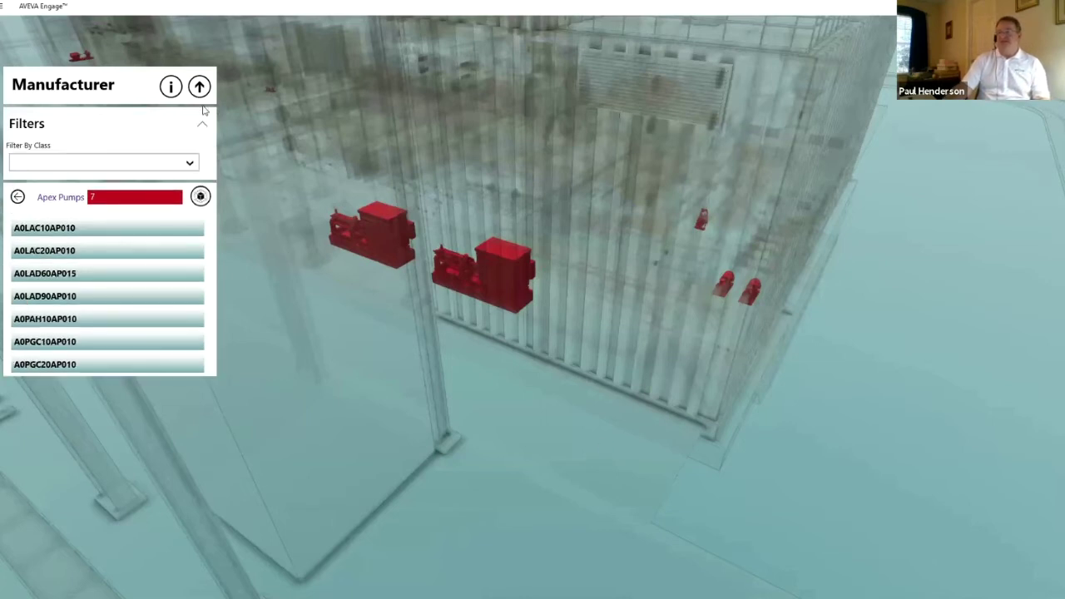
pyautogui.click(199, 88)
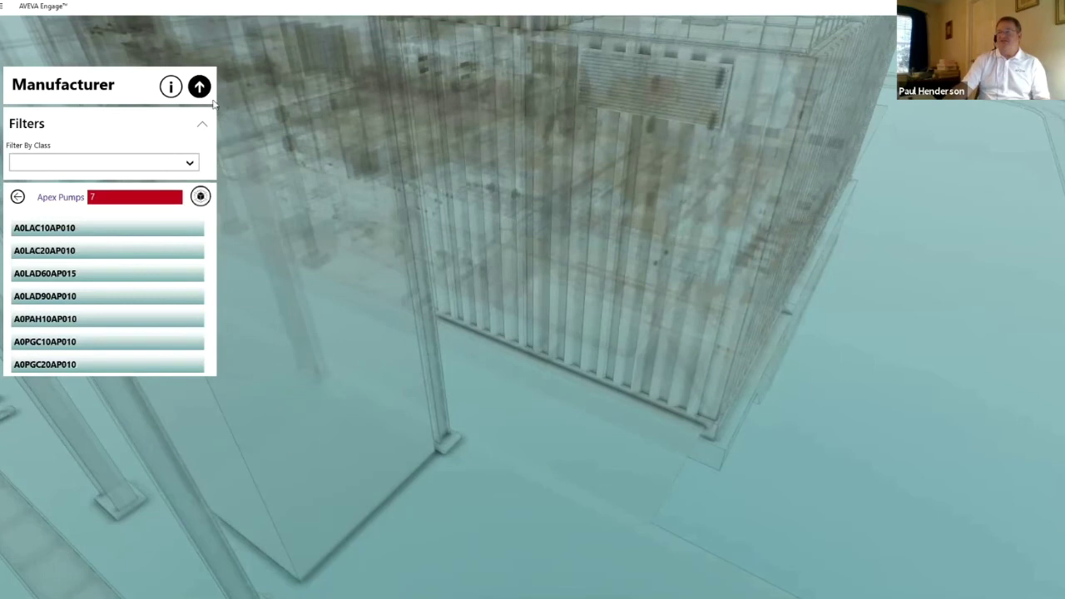
pyautogui.click(200, 86)
pyautogui.click(201, 86)
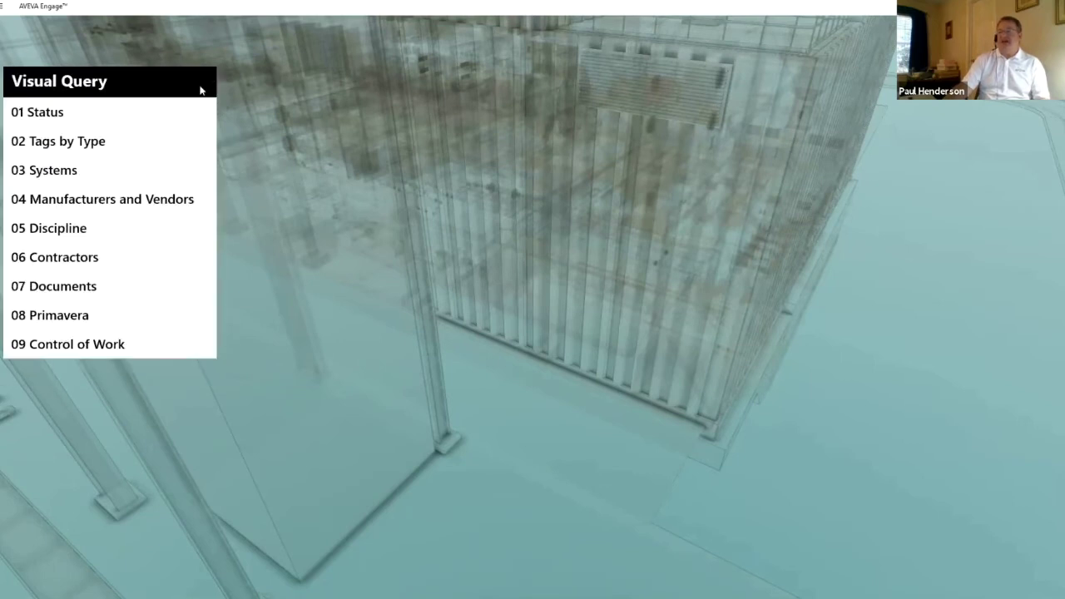
# Step: Run the Systems and Sub Systems query and view the colour-coded systems across the power plant
pyautogui.click(100, 174)
pyautogui.click(152, 133)
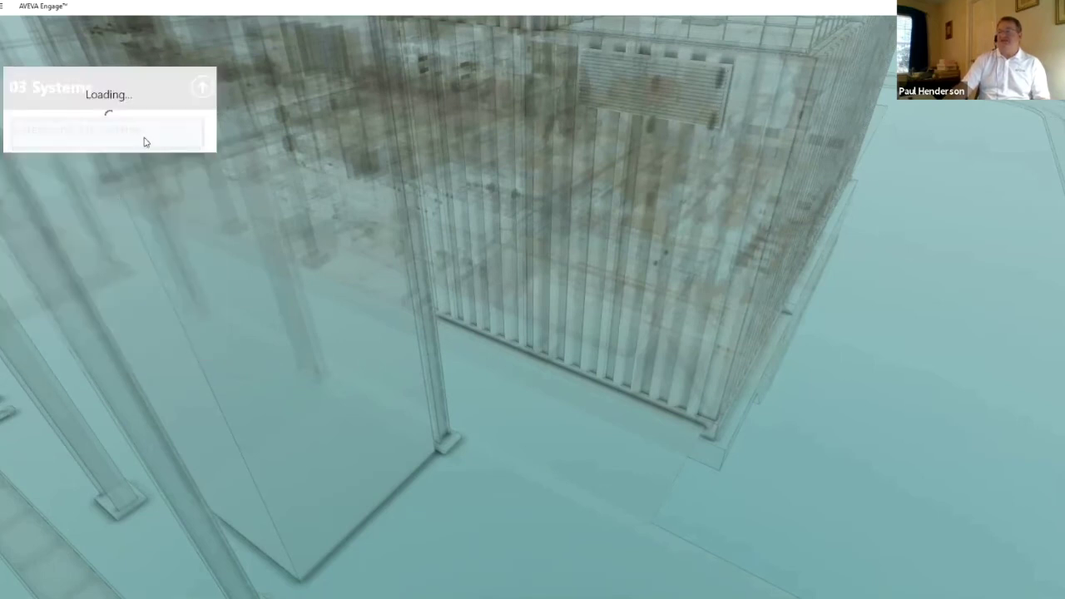
pyautogui.moveTo(587, 427); pyautogui.dragTo(730, 380)
pyautogui.scroll(-5, 731, 383)
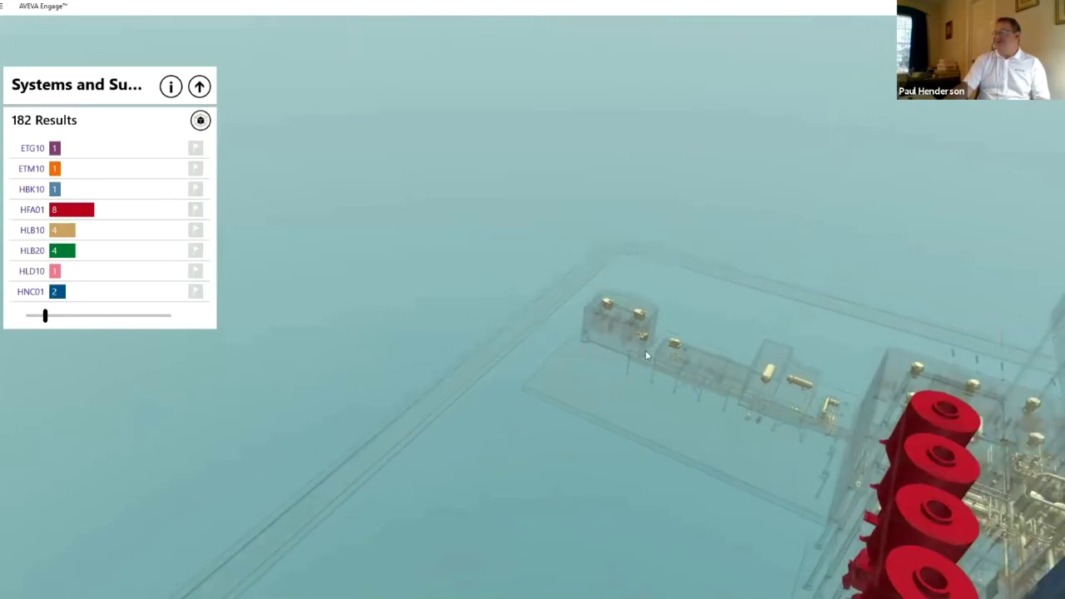
pyautogui.moveTo(623, 344); pyautogui.dragTo(564, 312)
pyautogui.scroll(-3, 567, 313)
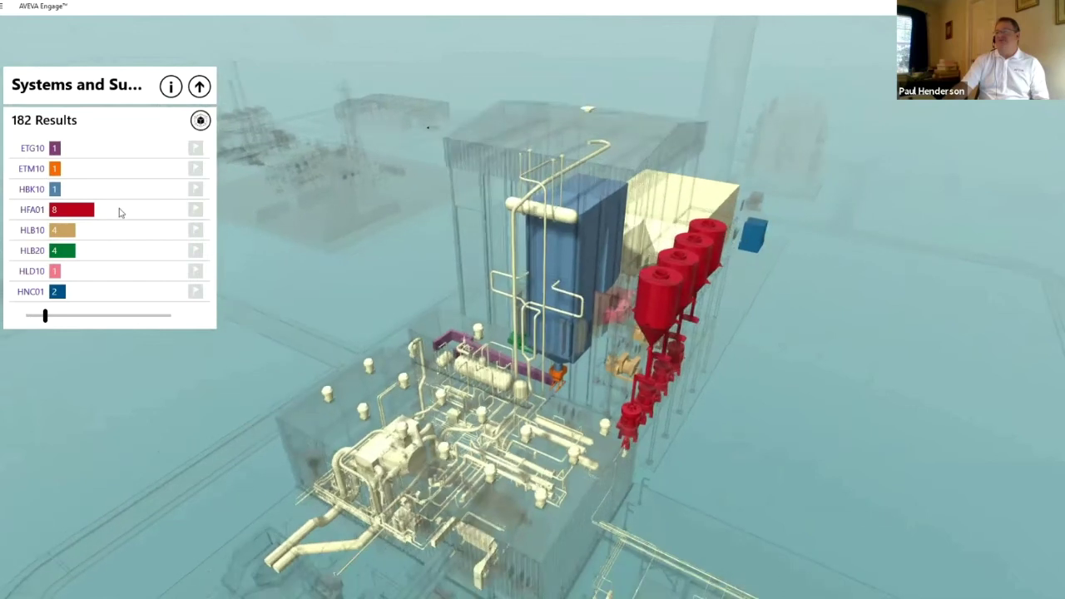
# Step: Isolate system HFA01 and bring up the card of bunker A0HFA01BB010 in the model
pyautogui.click(38, 215)
pyautogui.scroll(3, 680, 372)
pyautogui.scroll(3, 656, 381)
pyautogui.scroll(3, 620, 357)
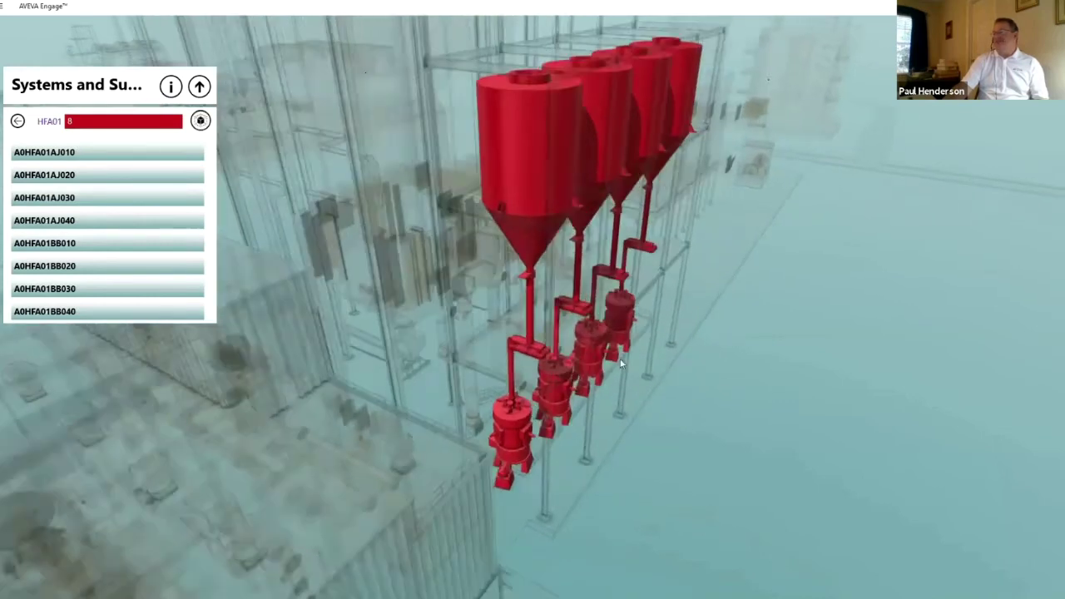
pyautogui.moveTo(568, 358); pyautogui.dragTo(501, 153)
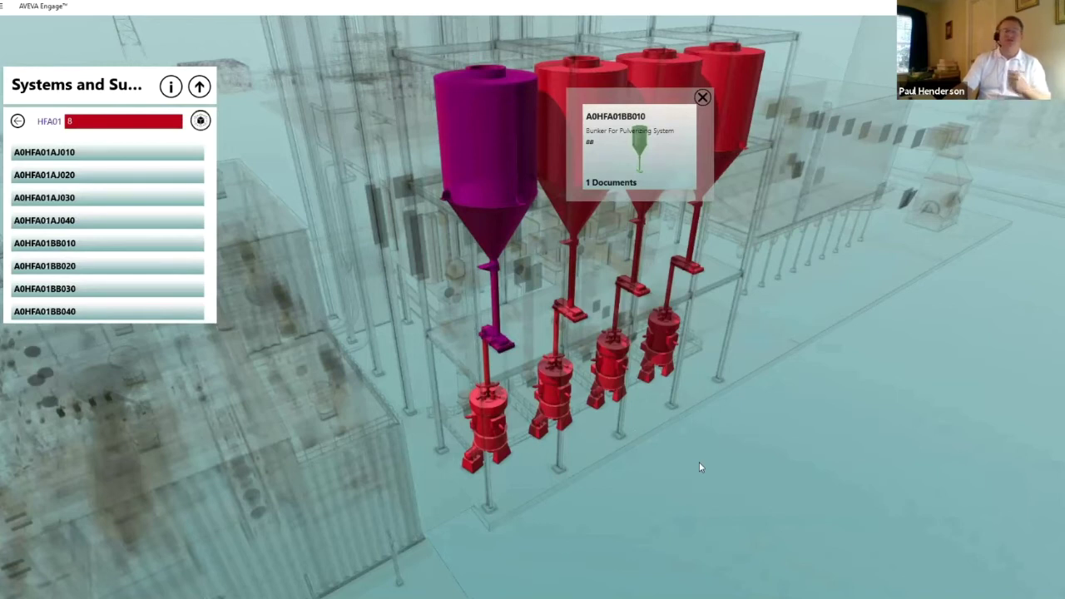
# Step: Close the bunker's card and leave the Systems query to return to the visual query list
pyautogui.click(702, 98)
pyautogui.click(200, 87)
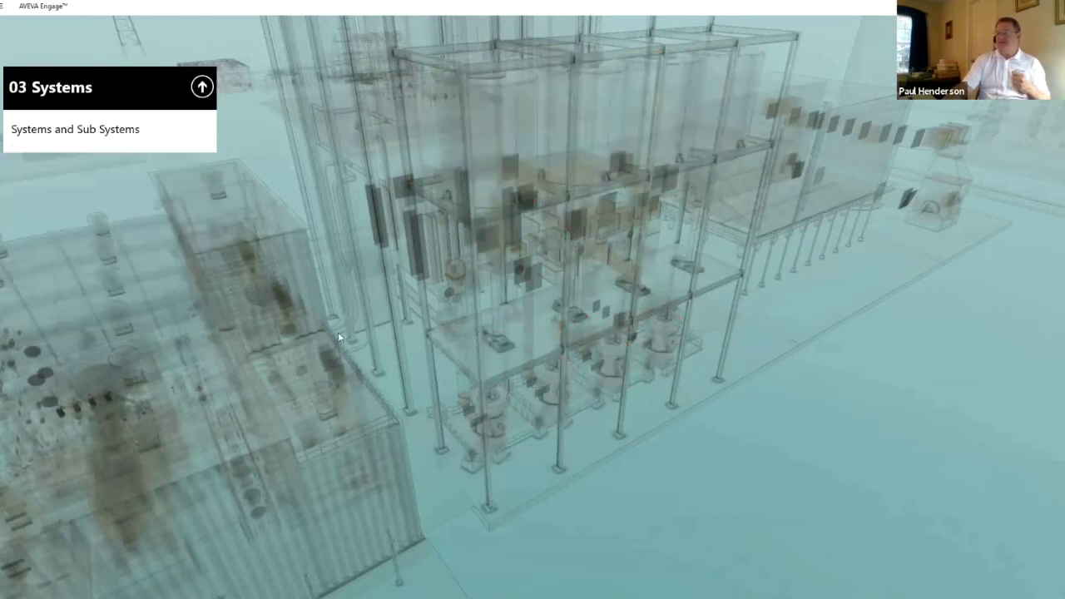
pyautogui.click(202, 86)
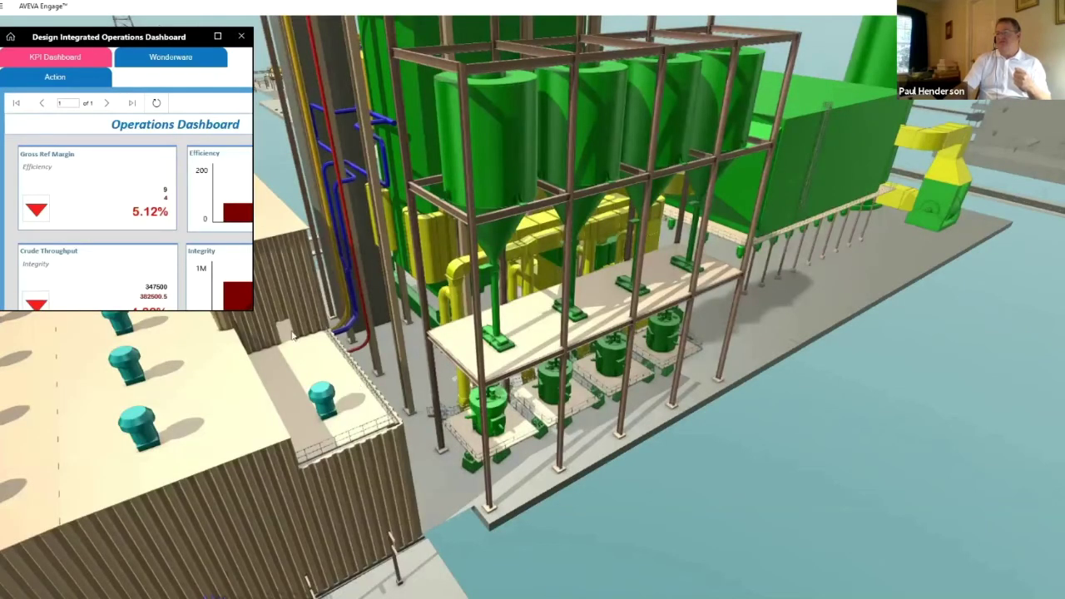
# Step: Enlarge the operations dashboard, review the Wonderware HeatDutyTemperature trend and the Action page, and close the dashboard
pyautogui.moveTo(251, 308); pyautogui.dragTo(458, 571)
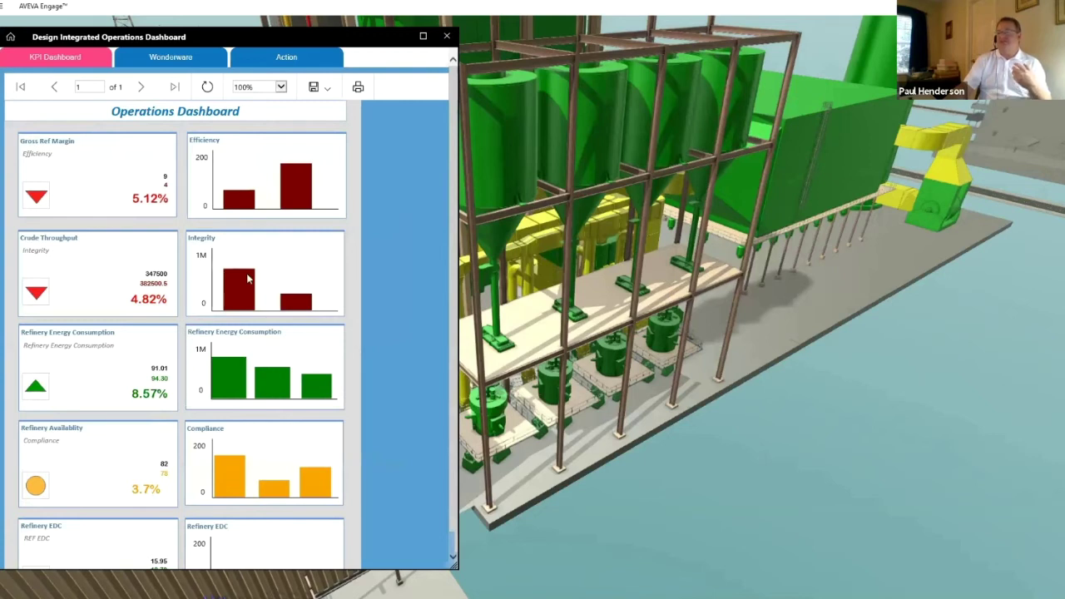
pyautogui.click(171, 57)
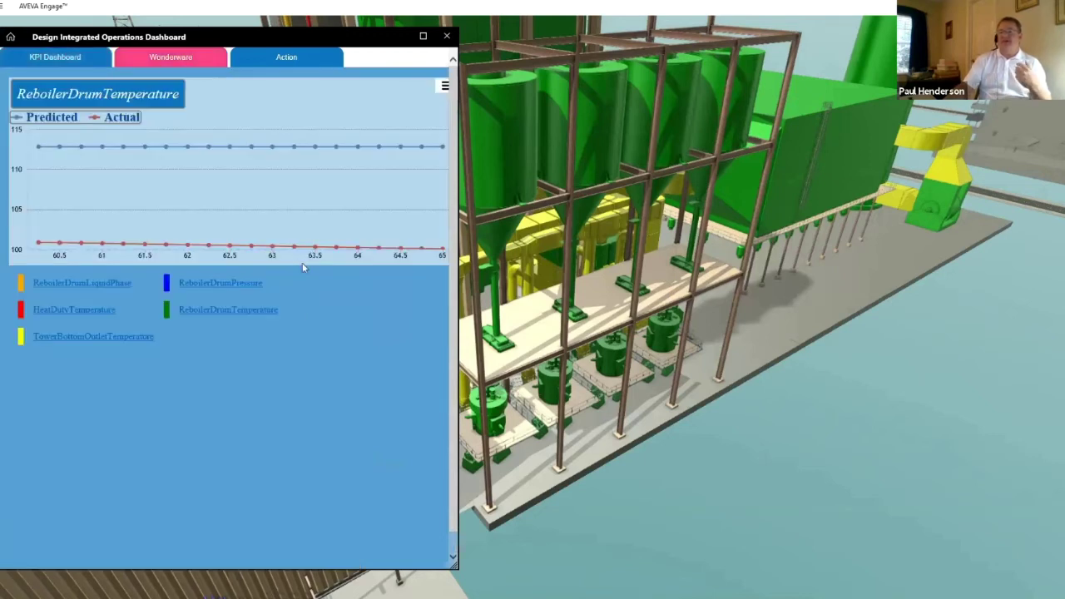
pyautogui.click(98, 312)
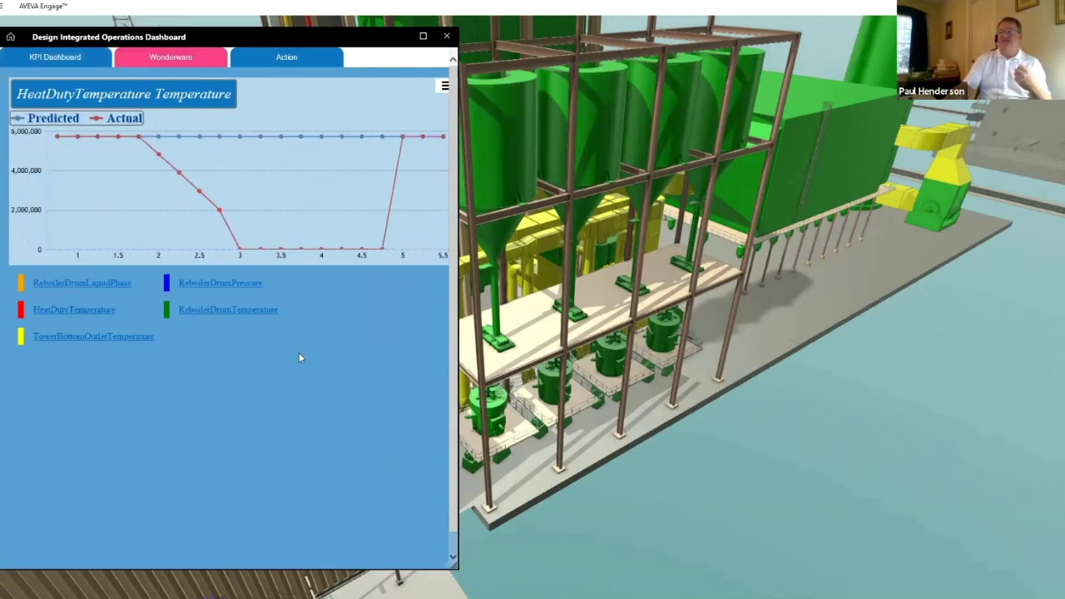
pyautogui.click(287, 58)
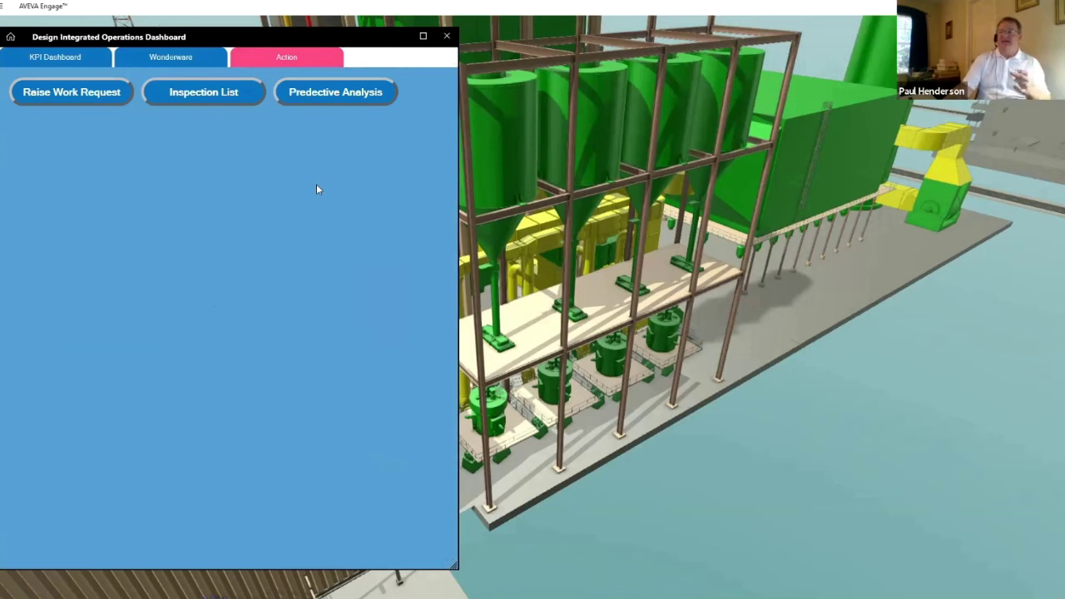
pyautogui.click(447, 37)
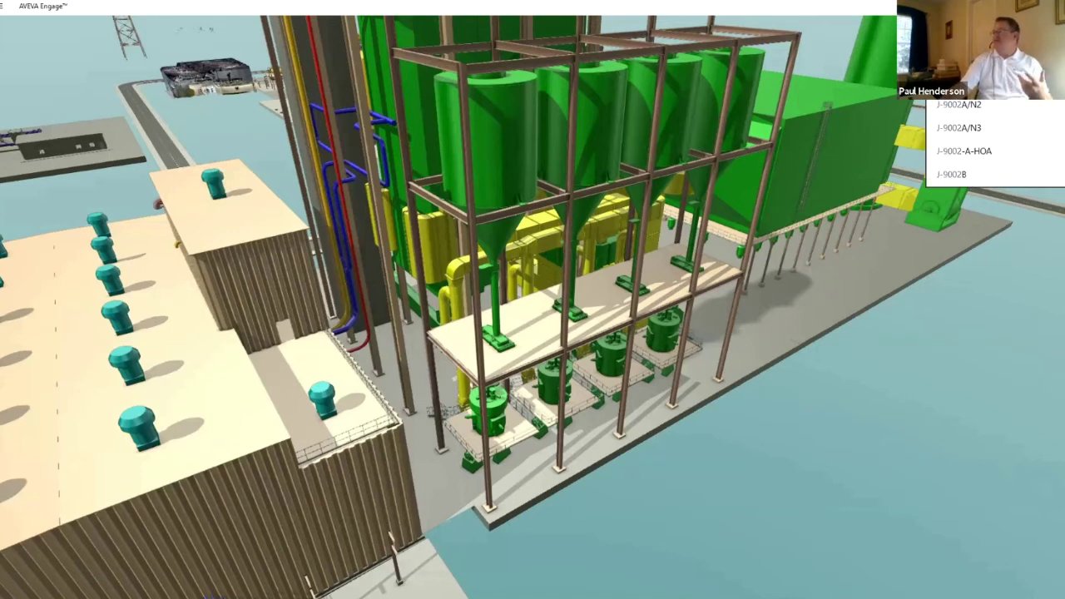
# Step: Maximize the AVEVA Engage window and open the CombinedModel from the SWS project
pyautogui.press('Return')
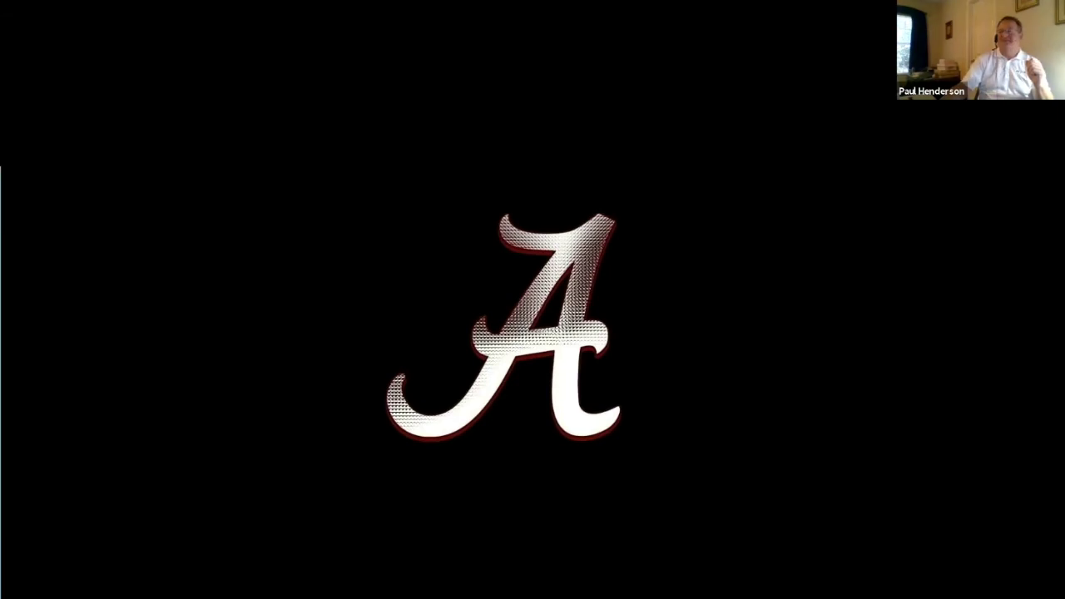
pyautogui.moveTo(0, 163); pyautogui.dragTo(580, 64)
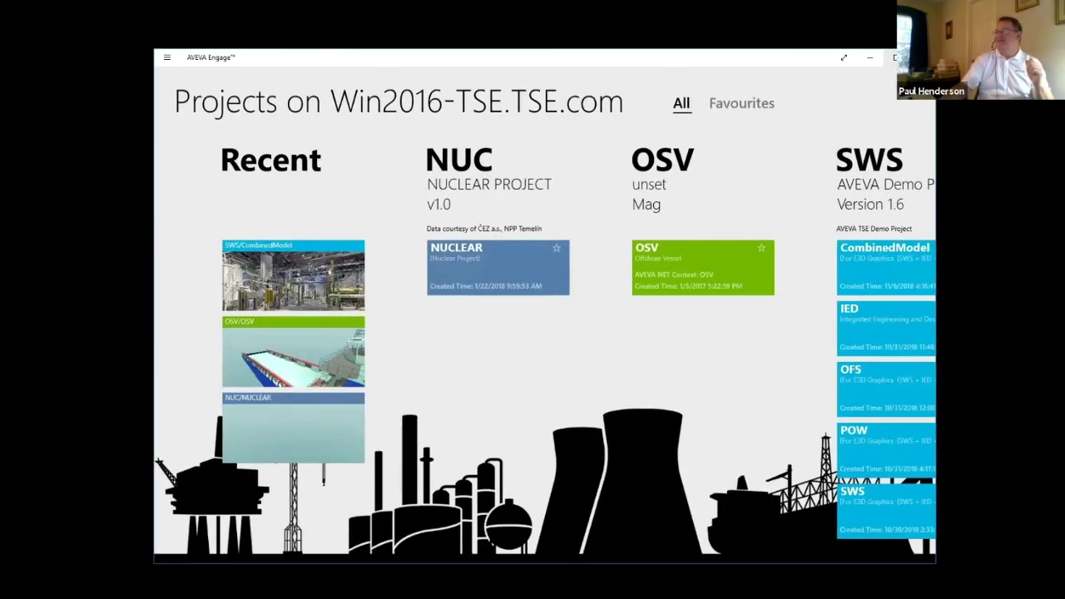
pyautogui.click(890, 57)
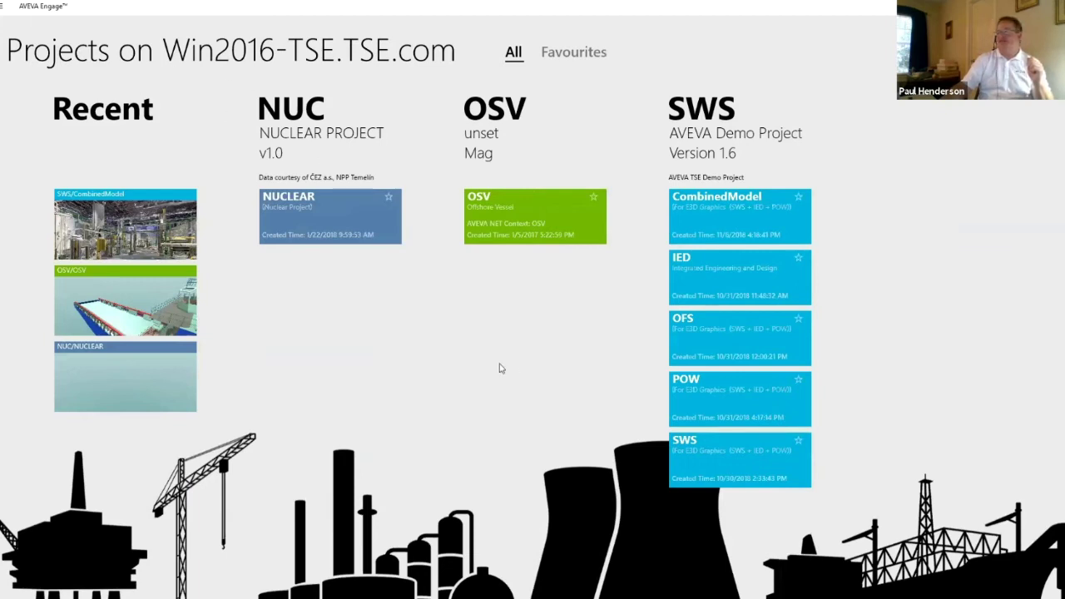
pyautogui.click(733, 218)
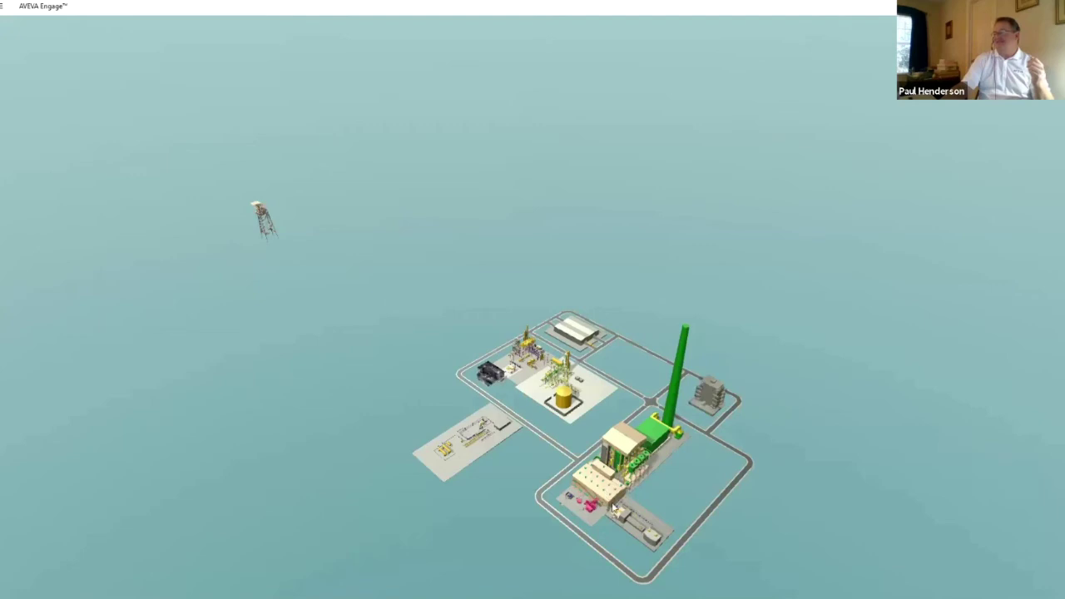
# Step: Cut away part of the turbine building's roof and walls with a clipping volume to expose the equipment inside
pyautogui.scroll(10, 613, 508)
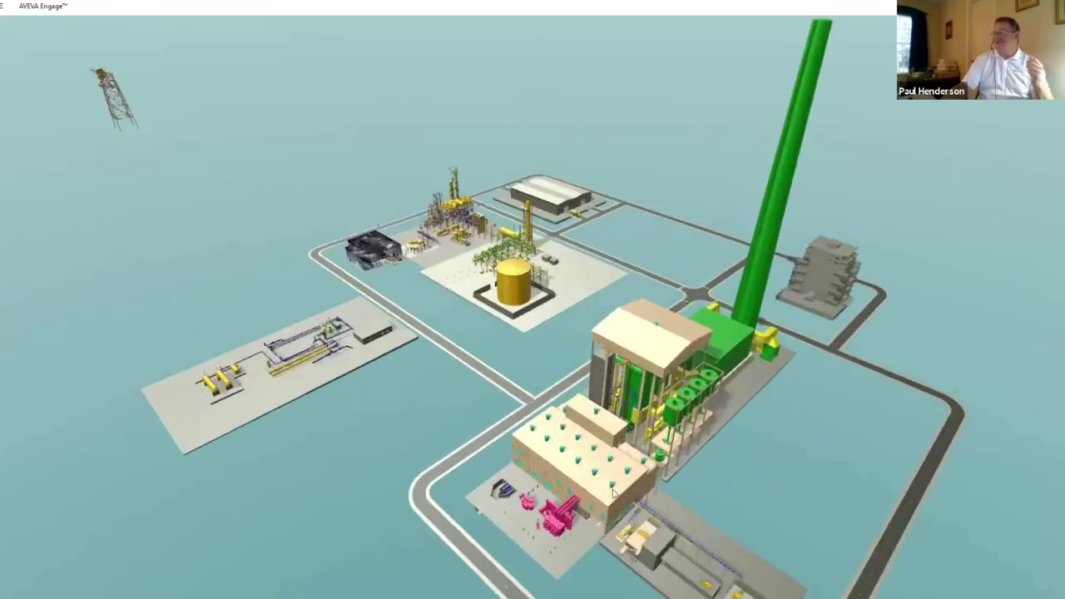
pyautogui.scroll(3, 612, 478)
pyautogui.scroll(5, 608, 464)
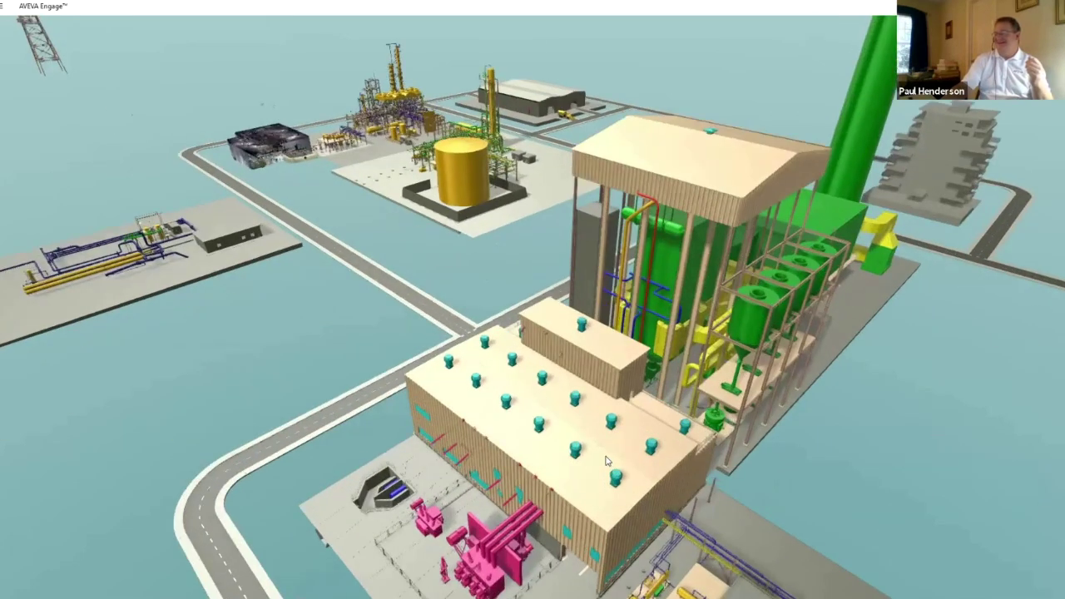
pyautogui.scroll(-3, 591, 415)
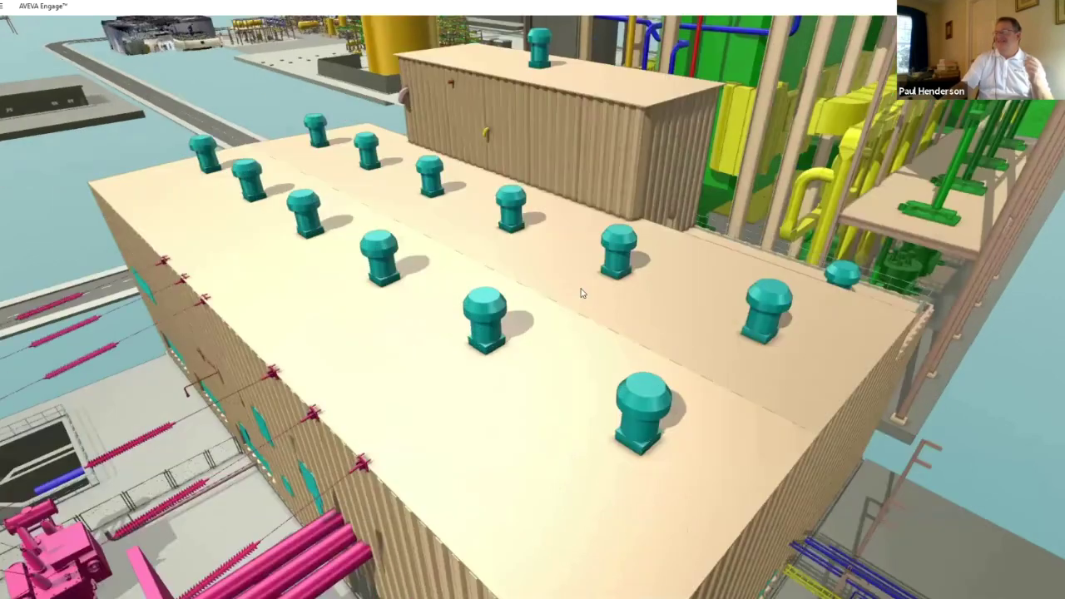
pyautogui.scroll(-3, 580, 290)
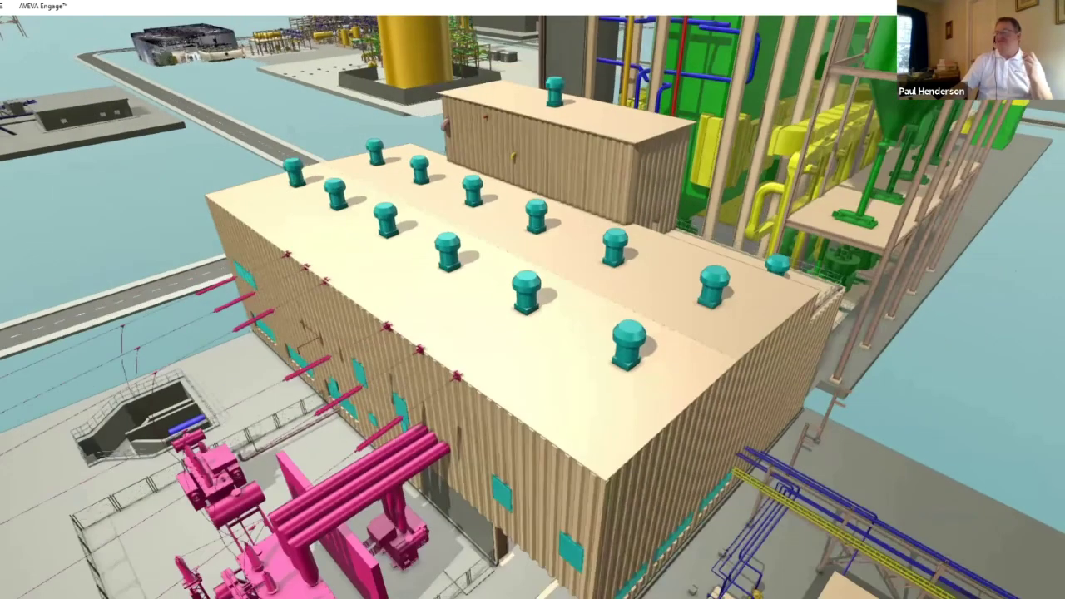
pyautogui.click(570, 380)
pyautogui.moveTo(483, 302); pyautogui.dragTo(229, 198)
pyautogui.moveTo(375, 204); pyautogui.dragTo(435, 183)
pyautogui.moveTo(398, 252); pyautogui.dragTo(436, 351)
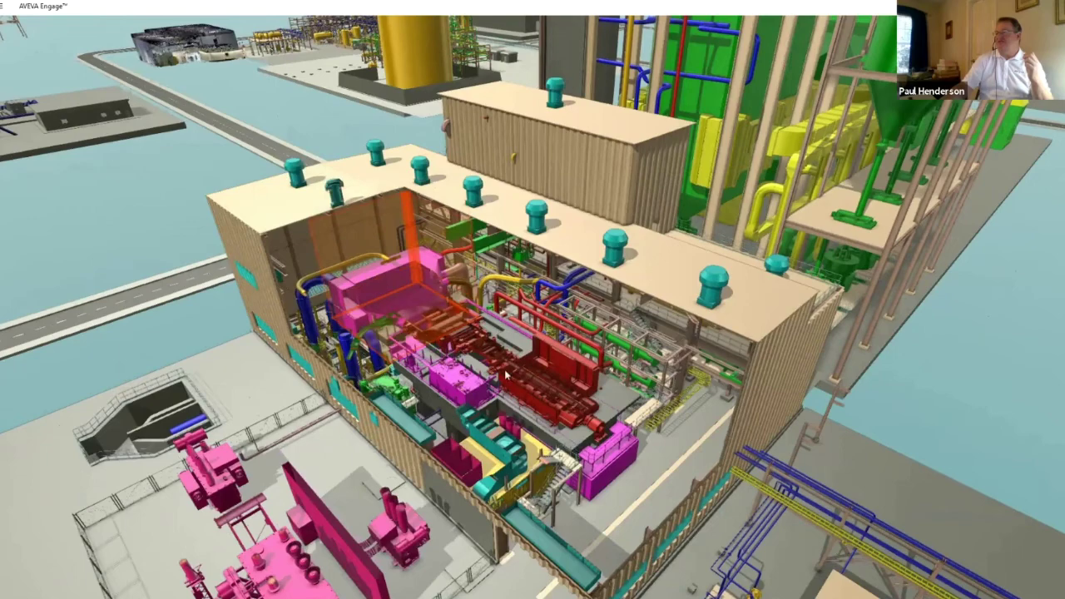
# Step: Select turbine bearing assembly A0MAD10 inside the opened building and open its details from the card
pyautogui.scroll(2, 505, 376)
pyautogui.scroll(3, 505, 376)
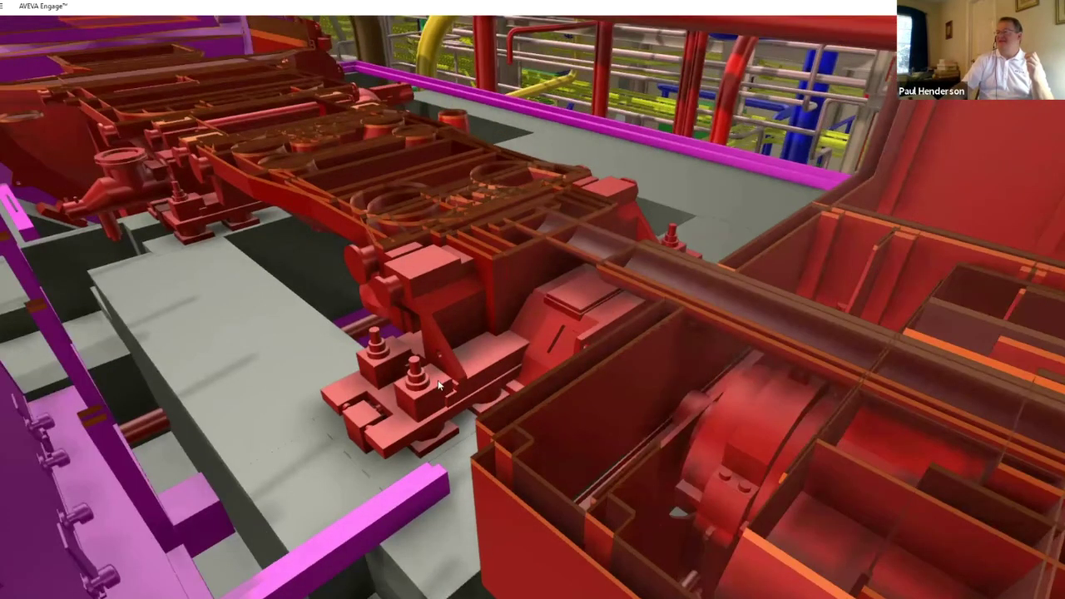
pyautogui.click(481, 360)
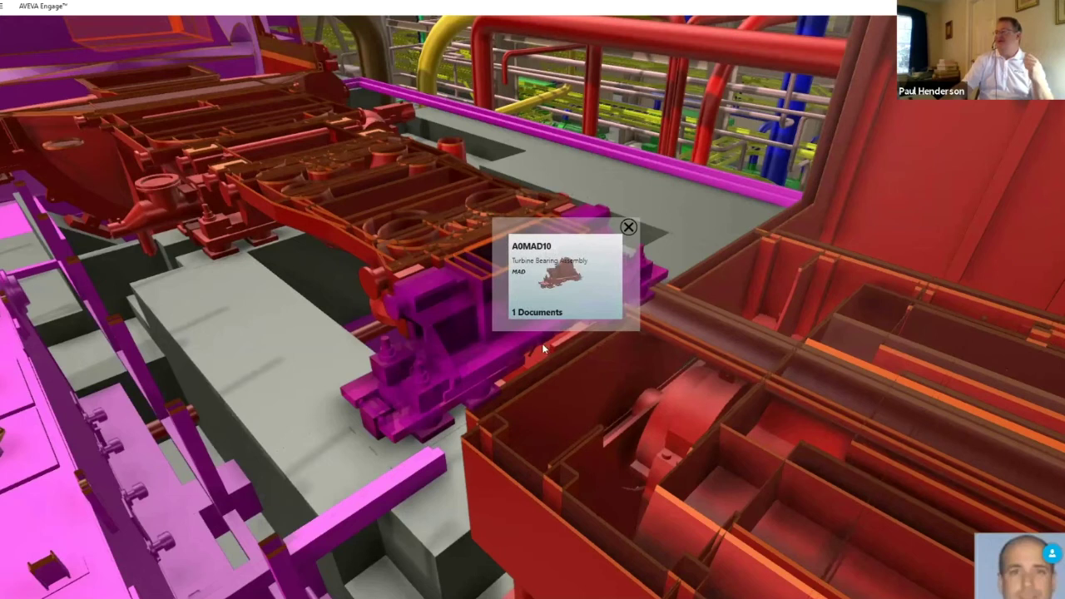
pyautogui.click(569, 275)
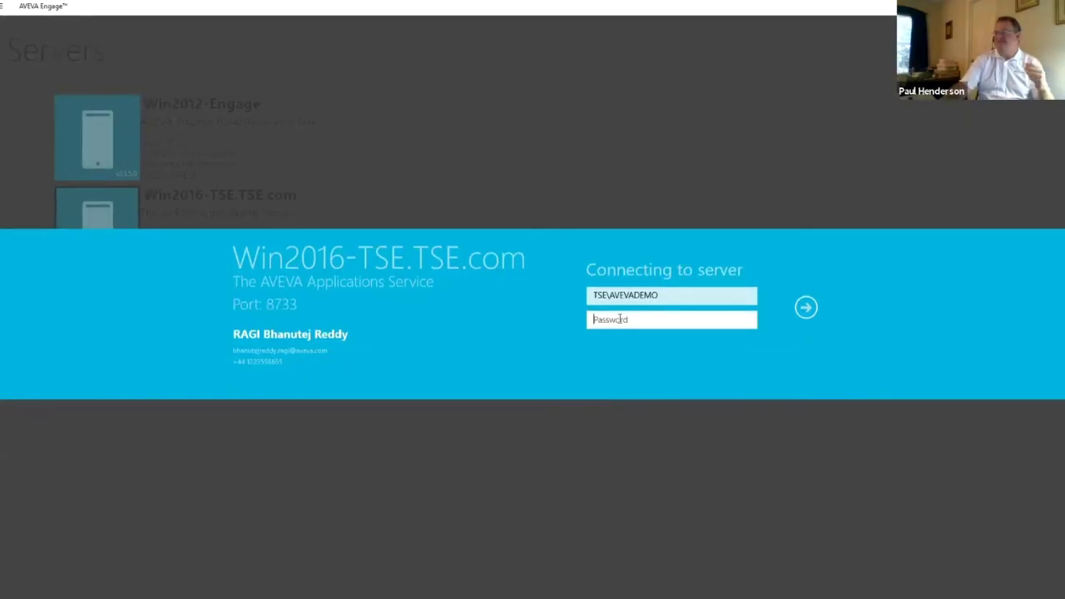
# Step: Enter the account password and connect to the Win2016-TSE.TSE.com server
pyautogui.write('•••••')
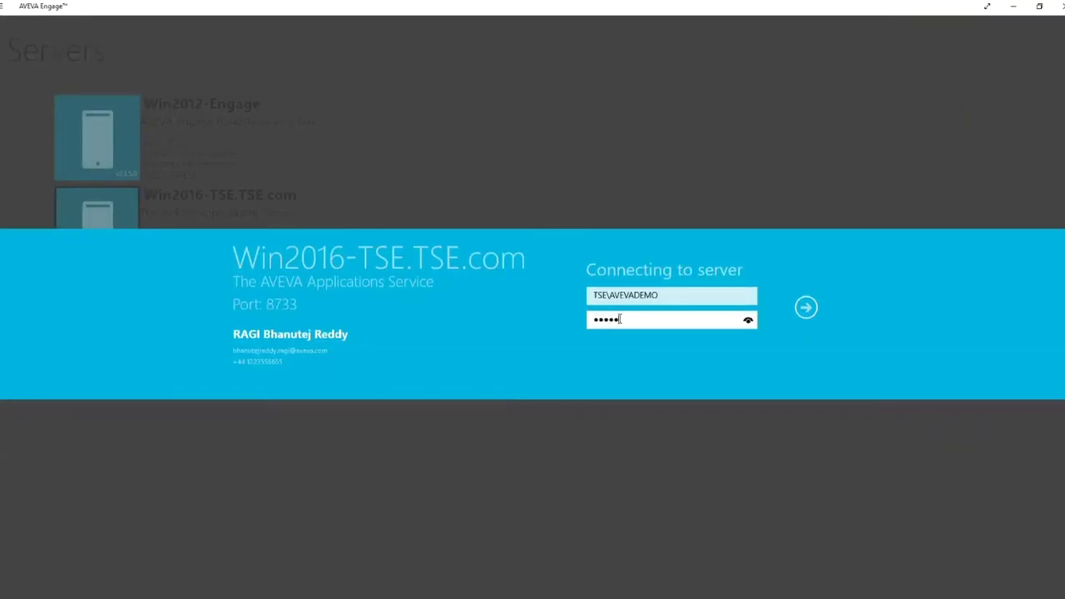
pyautogui.write('•••••••')
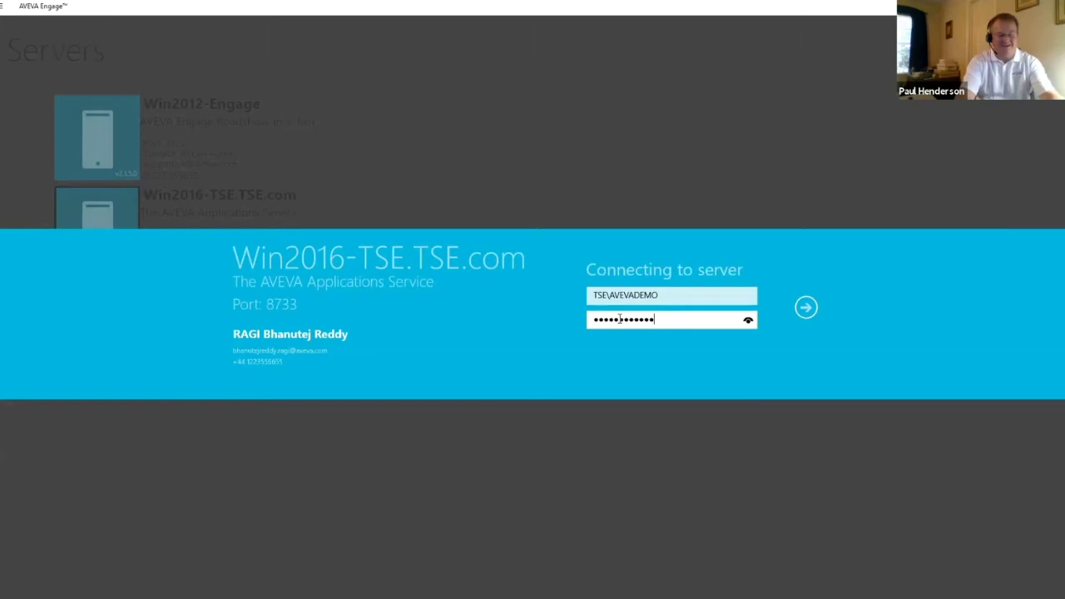
pyautogui.press('Return')
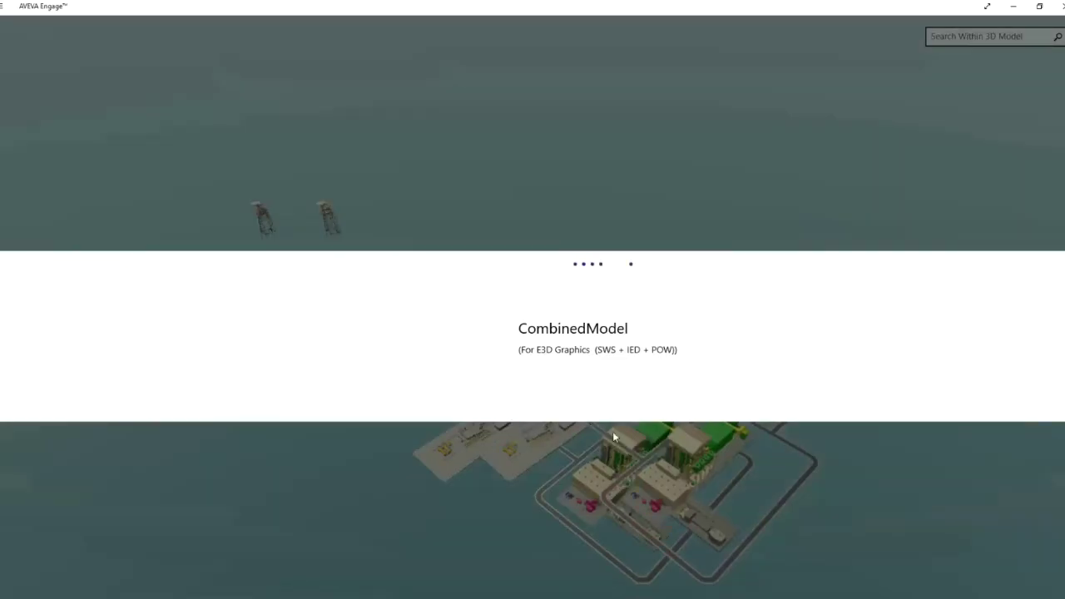
# Step: Locate deethanizer reflux pump J-9002A in the process area behind the flat-roofed building and bring up its card
pyautogui.scroll(5, 590, 398)
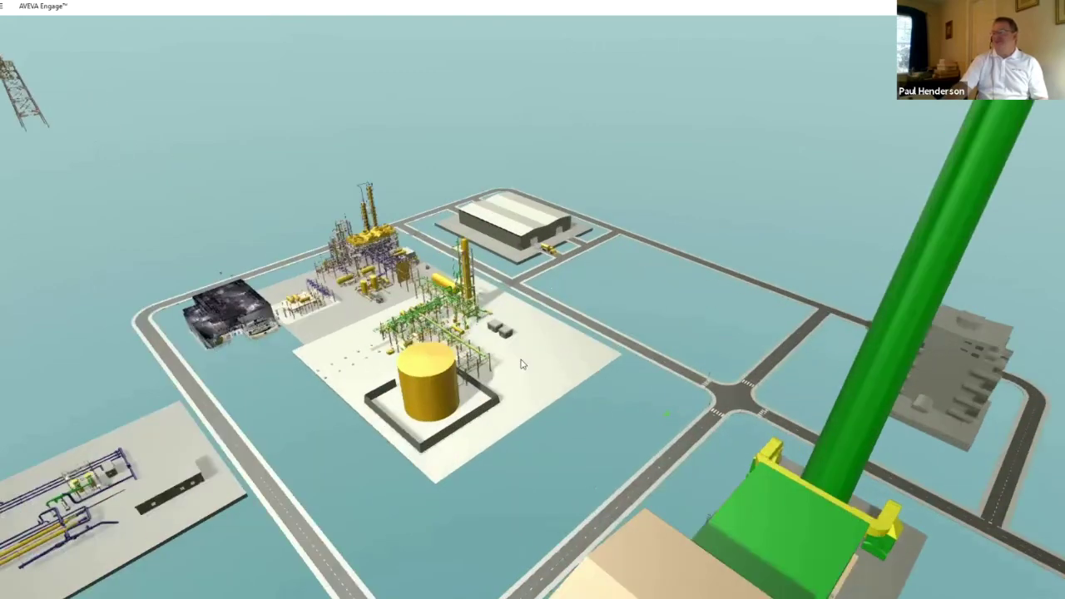
pyautogui.moveTo(522, 363); pyautogui.dragTo(138, 344)
pyautogui.scroll(5, 739, 289)
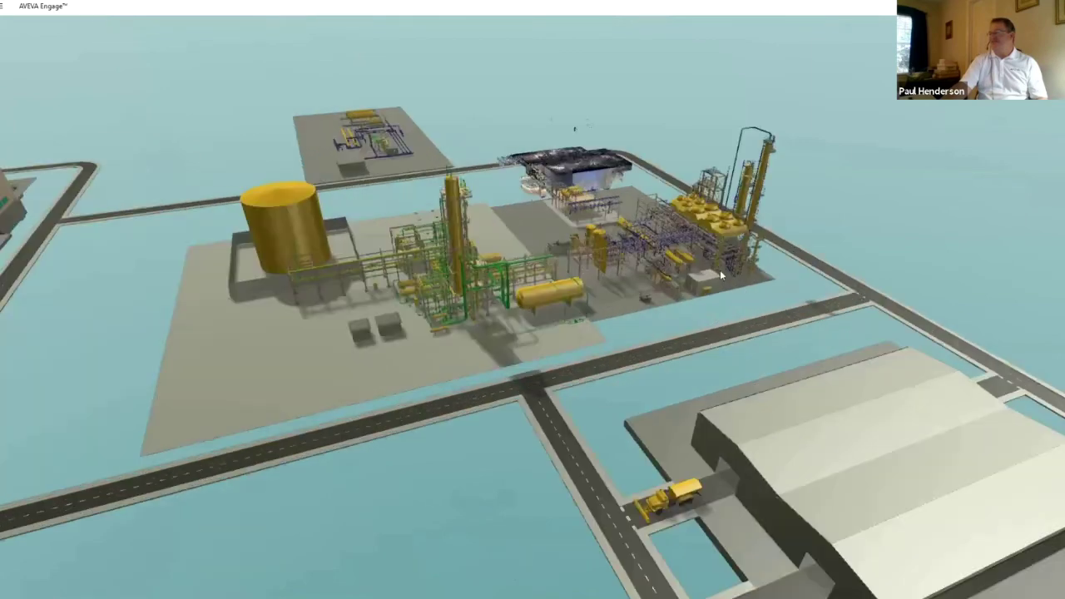
pyautogui.scroll(6, 718, 270)
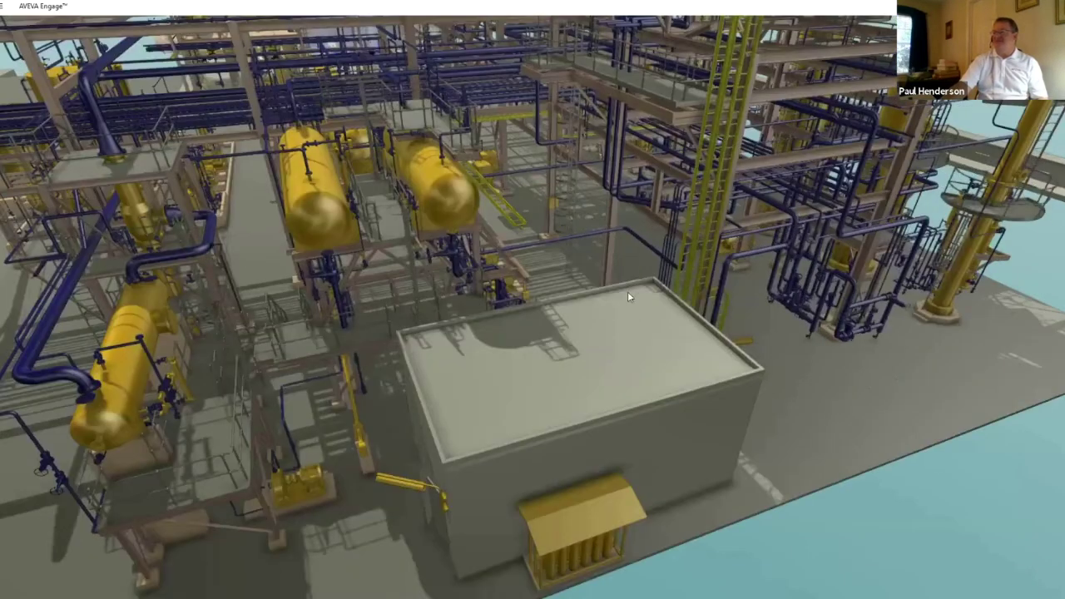
pyautogui.moveTo(628, 291); pyautogui.dragTo(423, 306)
pyautogui.click(422, 306)
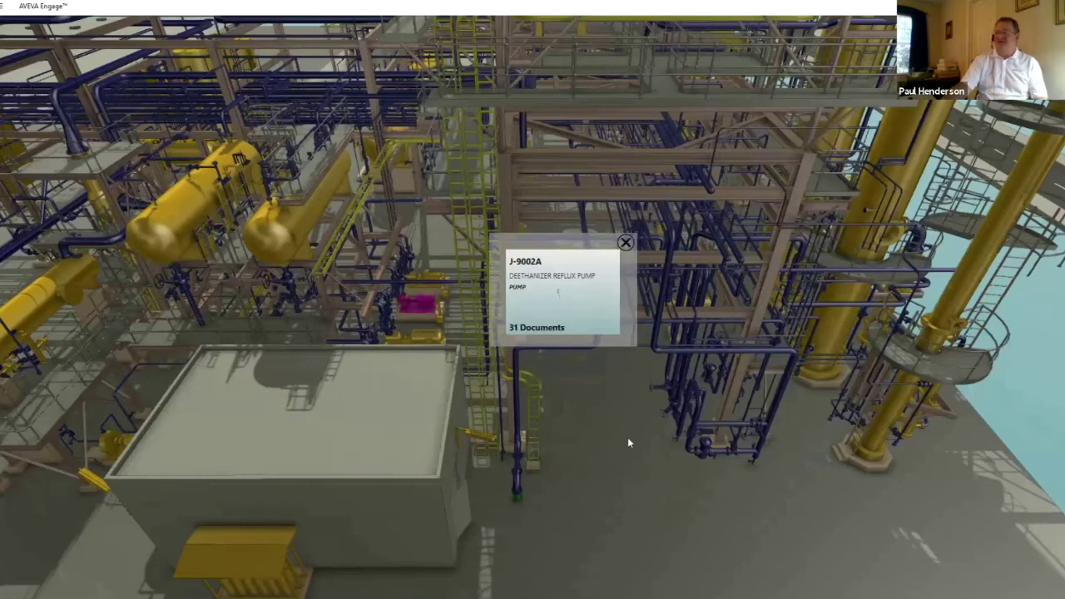
# Step: Open the details of pump J-9002A, filter its documents to SA - SAP and open the linked SAP record
pyautogui.click(562, 291)
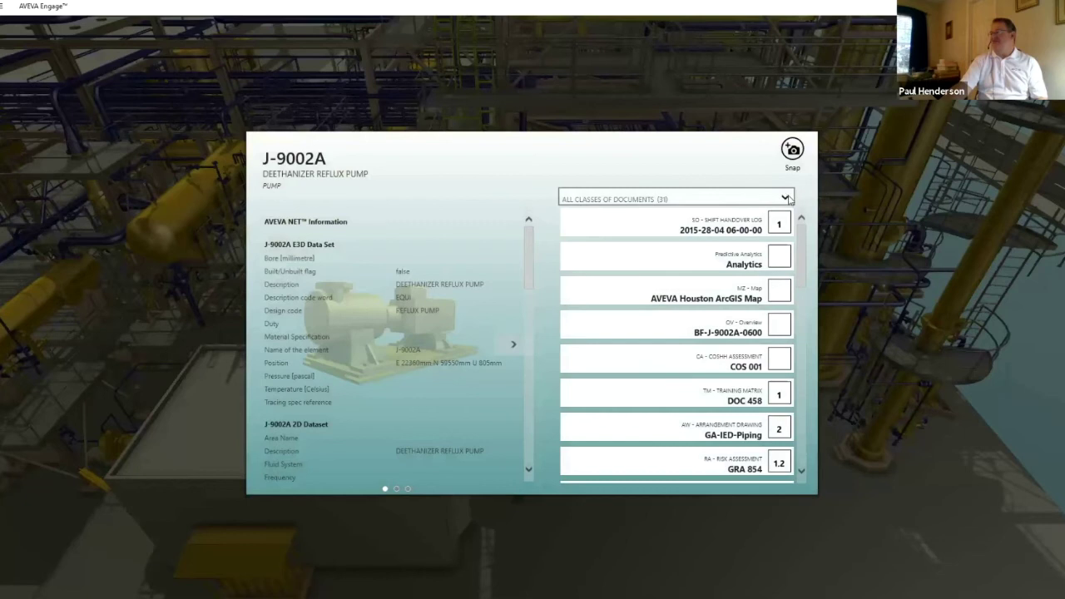
pyautogui.click(756, 199)
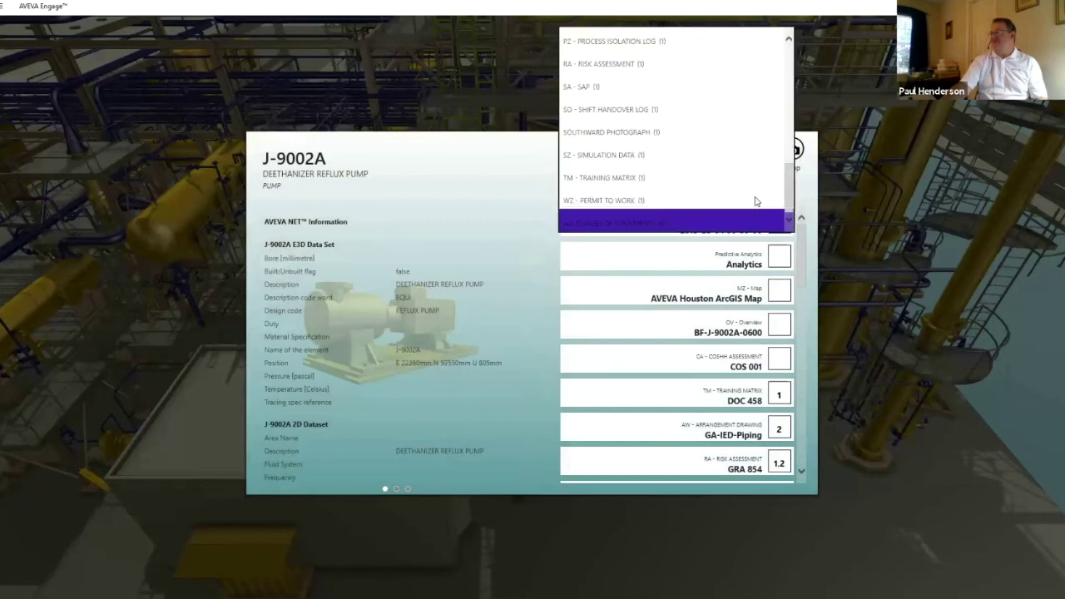
pyautogui.click(690, 88)
pyautogui.click(701, 226)
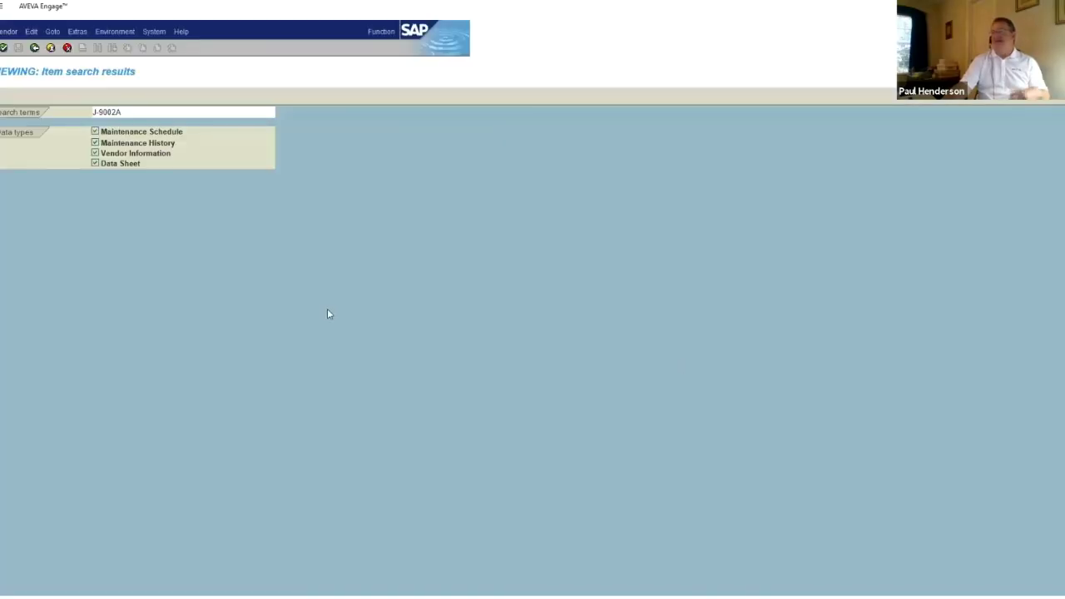
# Step: Review the Maintenance History of pump J-9002A in the SAP record, and return to the 3D model
pyautogui.doubleClick(118, 143)
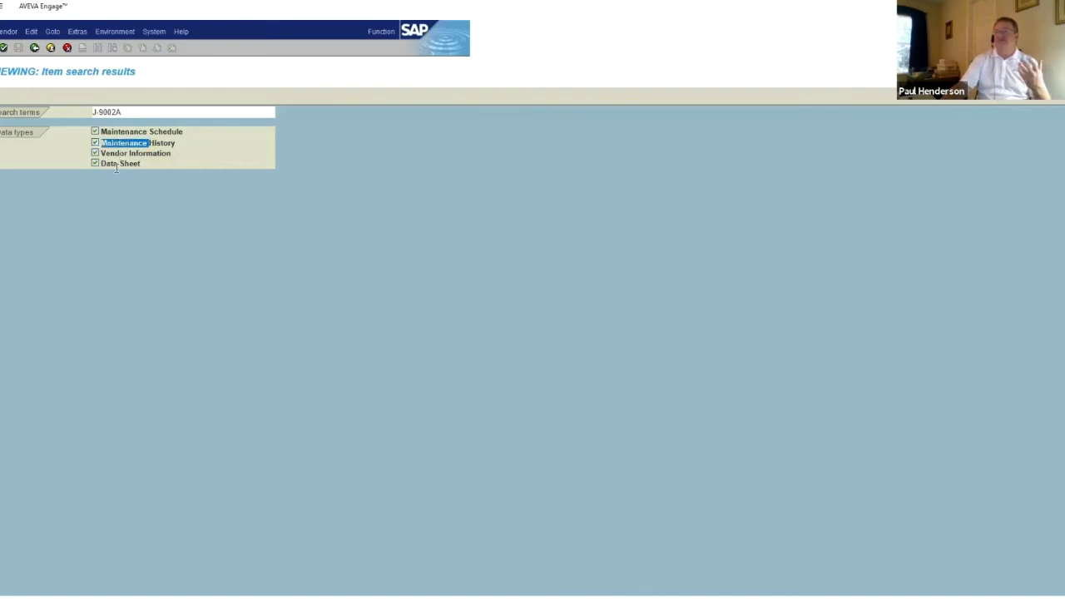
pyautogui.click(105, 143)
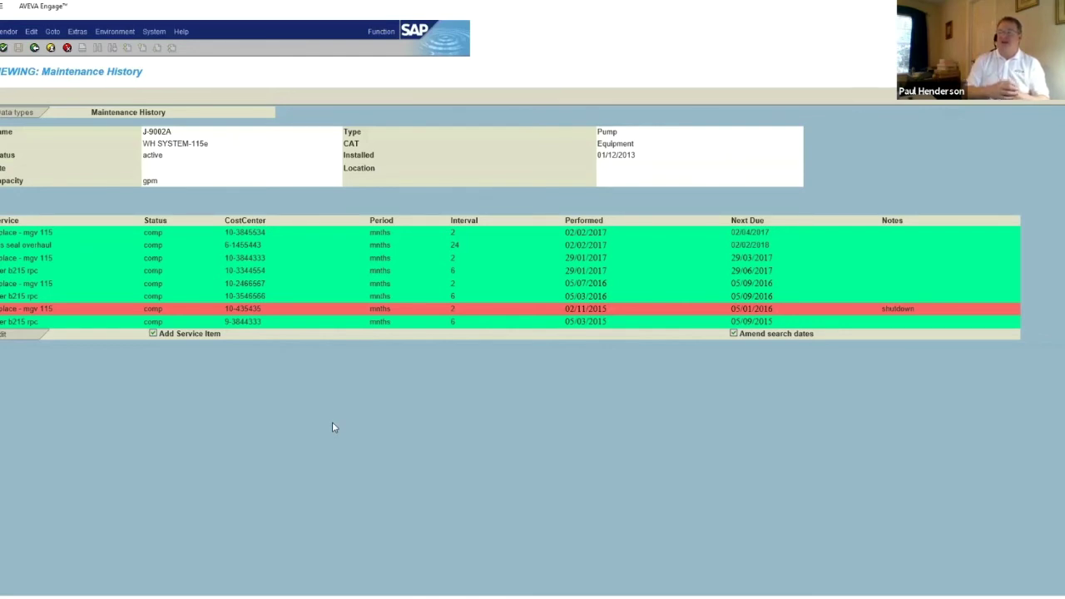
pyautogui.click(441, 514)
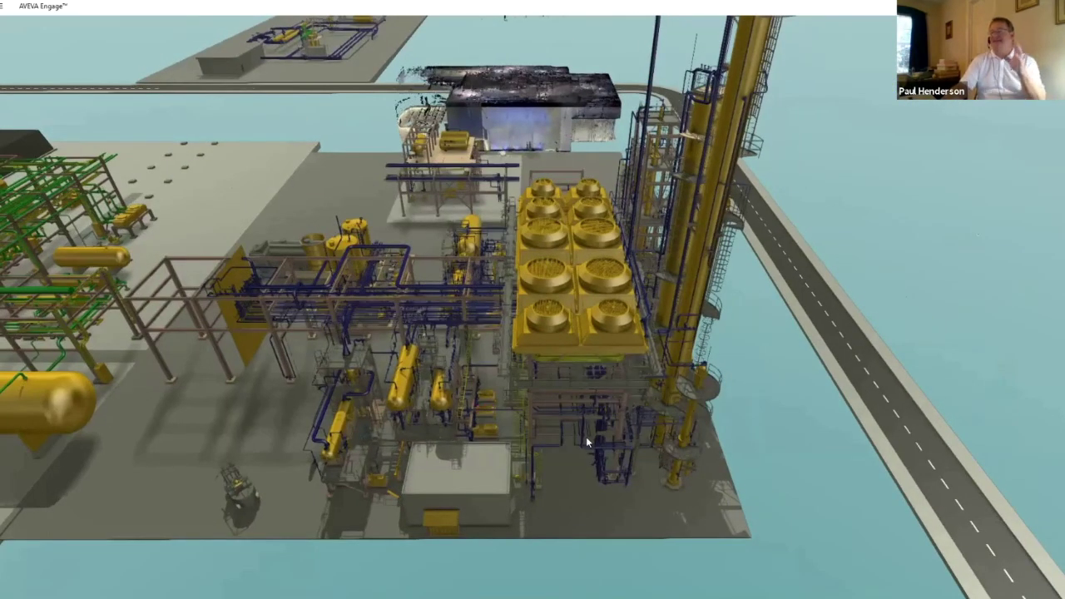
# Step: Select pipeline 150-SL-90003-AAA3 in the pipe rack beneath the fan coolers and open its details
pyautogui.scroll(1, 568, 451)
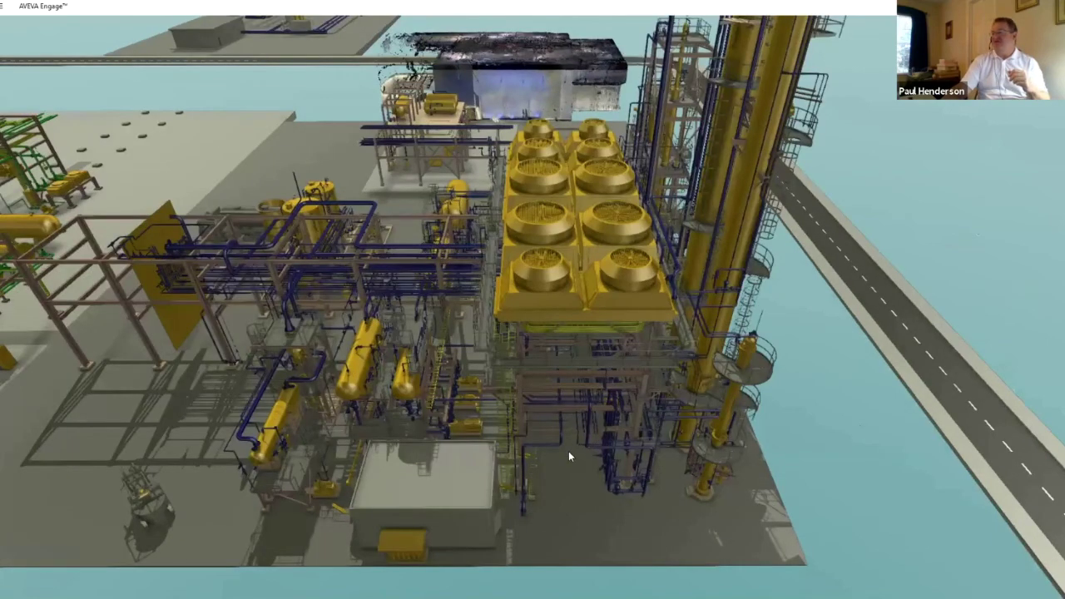
pyautogui.scroll(4, 569, 452)
pyautogui.click(652, 453)
pyautogui.click(651, 451)
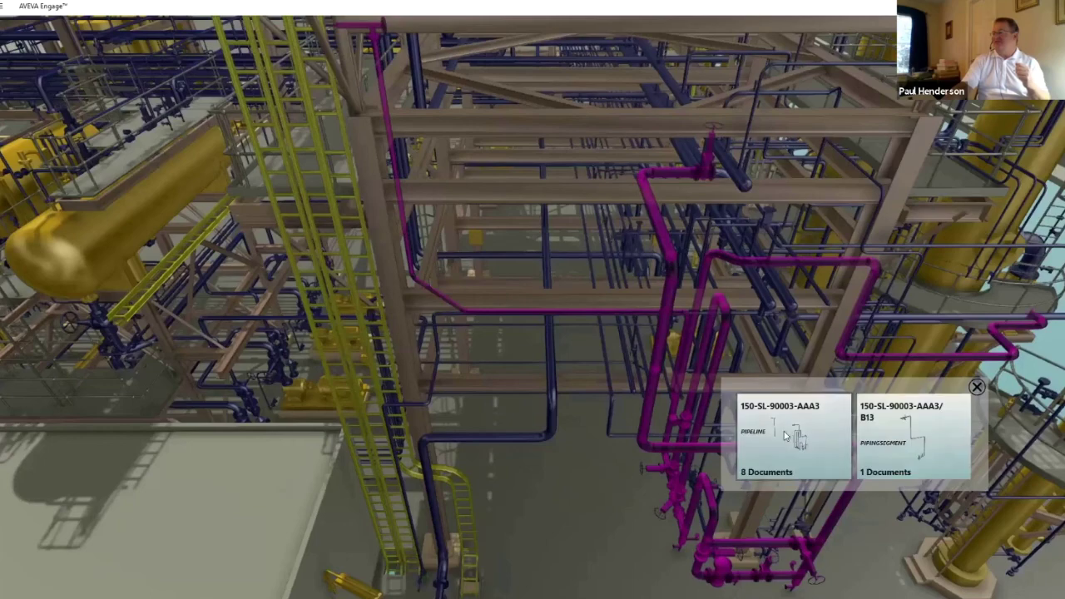
pyautogui.click(791, 440)
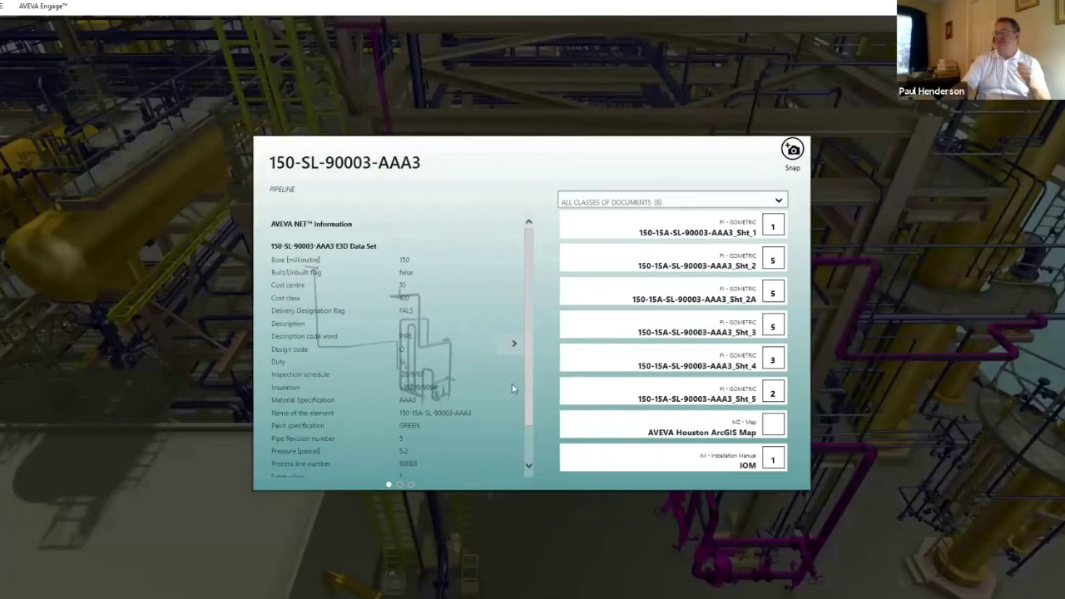
# Step: Inspect the isolated 3D model of pipeline 150-SL-90003-AAA3 in an enlarged view, and close its details
pyautogui.click(509, 341)
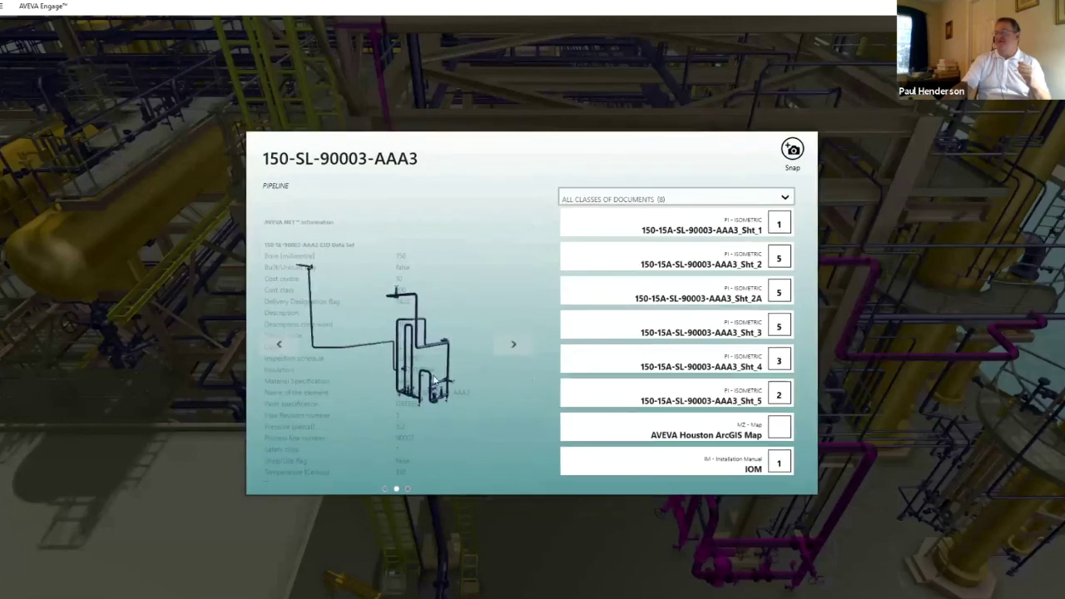
pyautogui.click(434, 379)
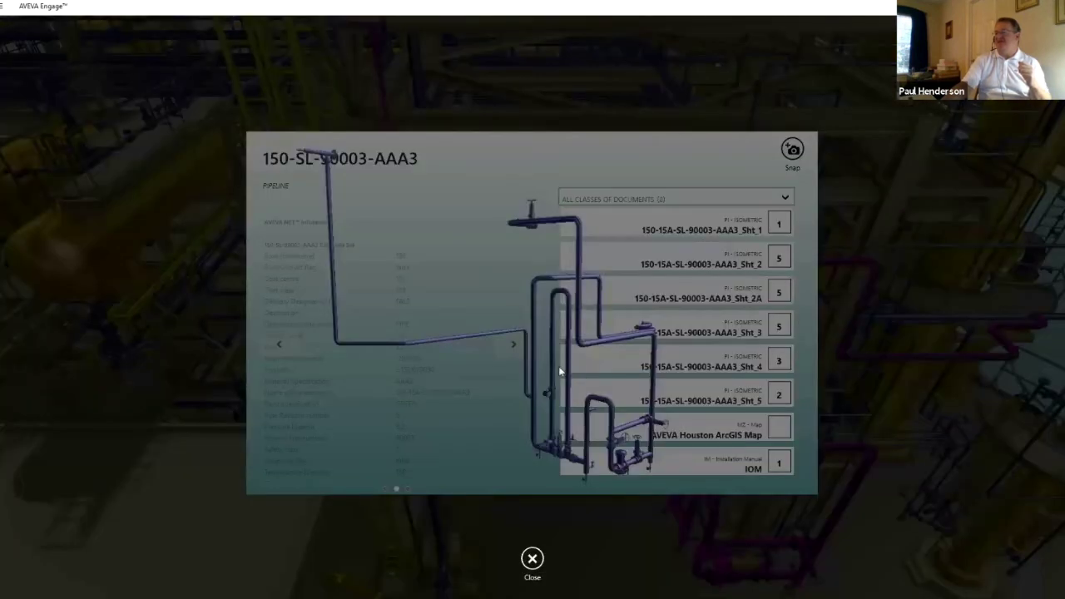
pyautogui.moveTo(560, 372)
pyautogui.mouseDown()
pyautogui.moveTo(228, 346)
pyautogui.moveTo(586, 355)
pyautogui.moveTo(624, 308)
pyautogui.moveTo(618, 238)
pyautogui.moveTo(612, 292)
pyautogui.moveTo(572, 356)
pyautogui.mouseUp()
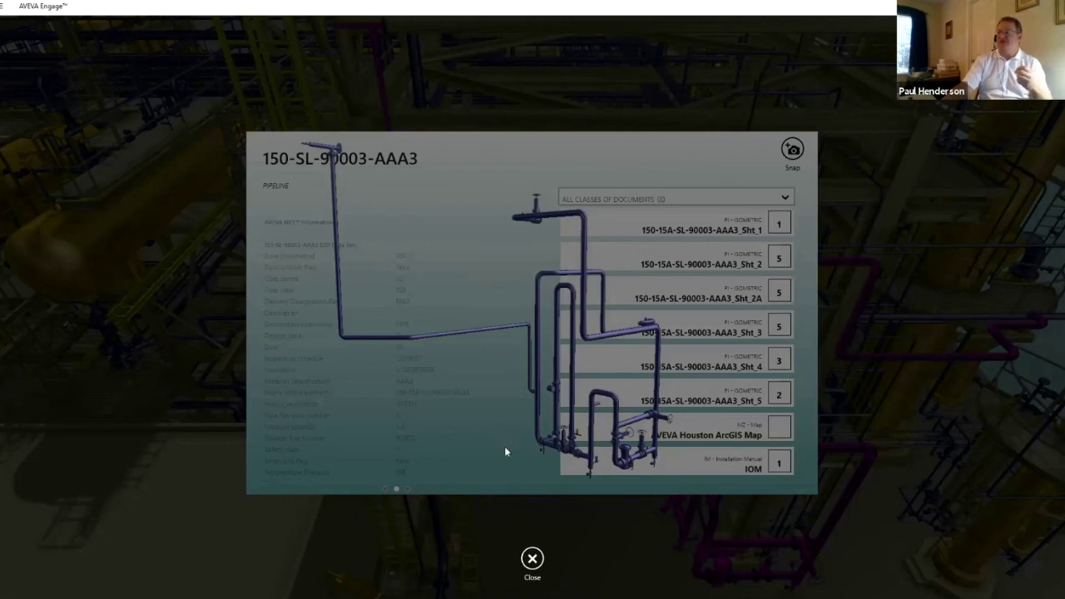
pyautogui.click(532, 559)
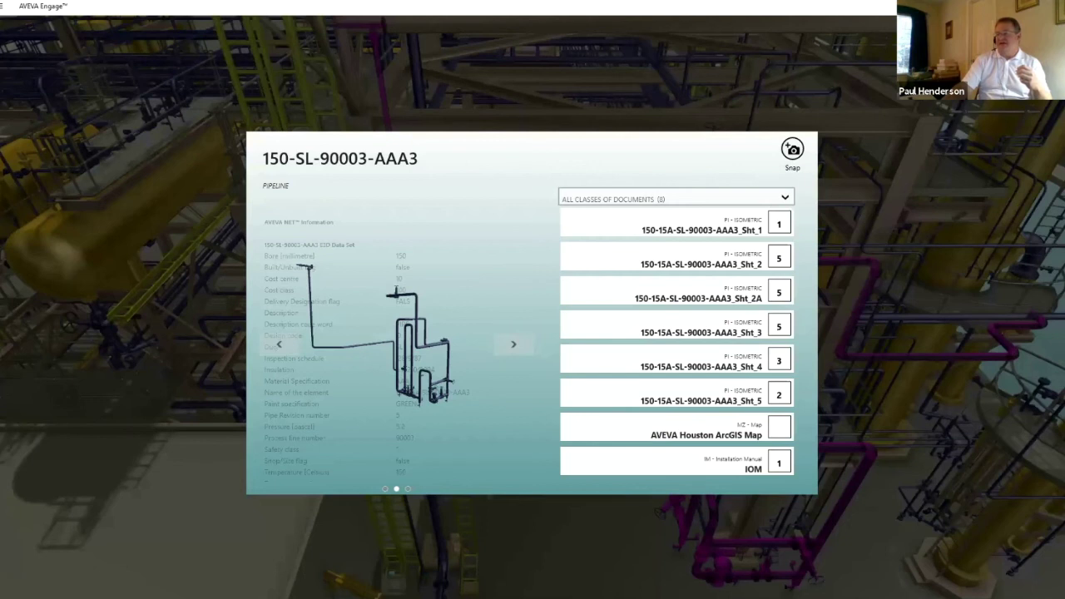
pyautogui.click(533, 537)
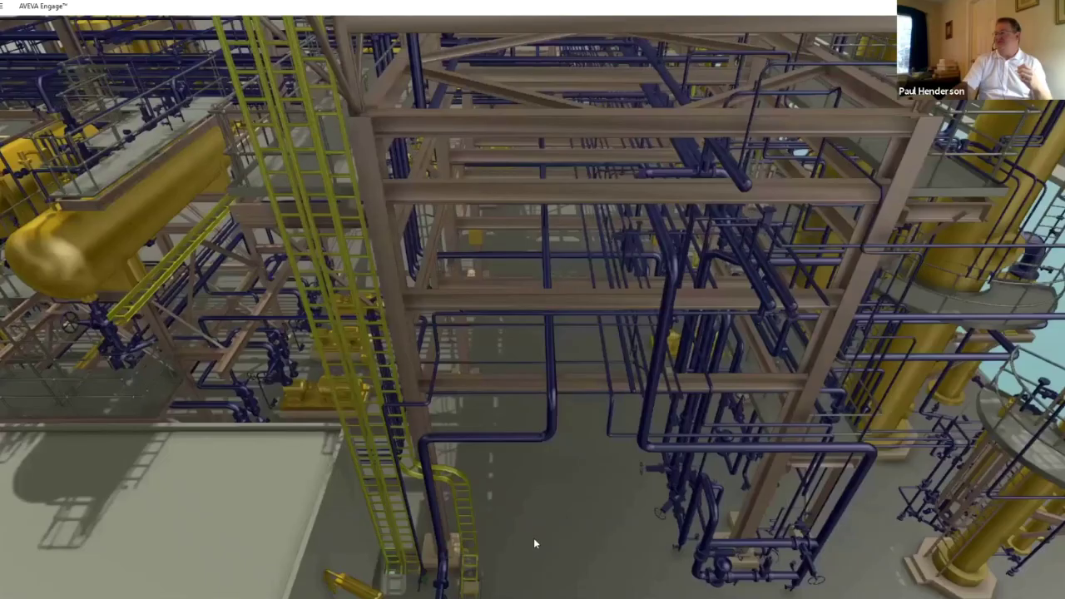
# Step: Travel across the site from the process area to the boiler house and the green silos beside the turbine building
pyautogui.scroll(-3, 637, 476)
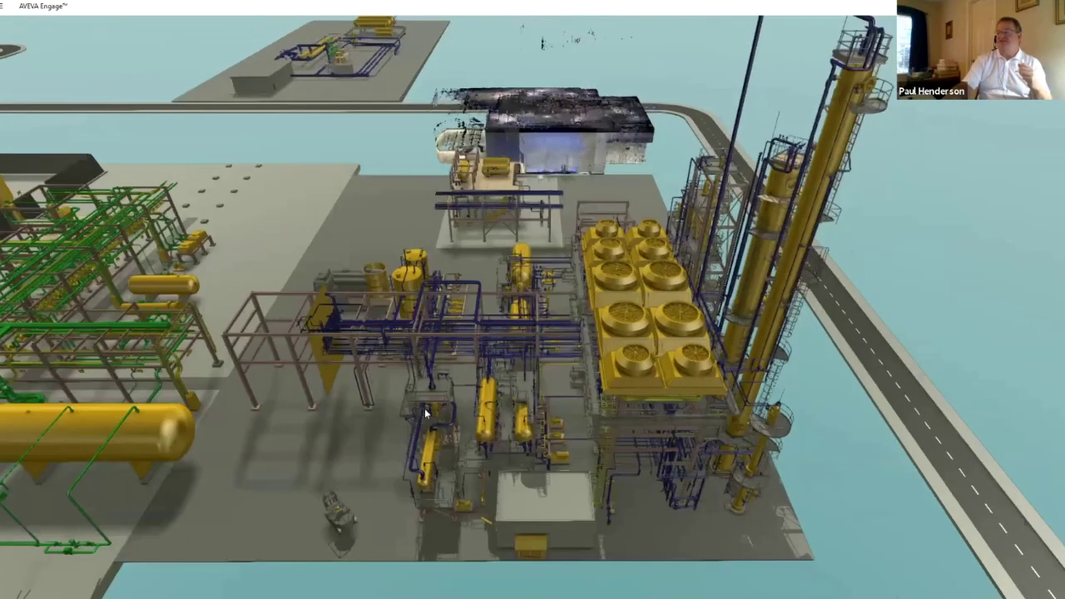
pyautogui.moveTo(424, 408); pyautogui.dragTo(624, 400)
pyautogui.scroll(-2, 670, 416)
pyautogui.moveTo(338, 353); pyautogui.dragTo(529, 346)
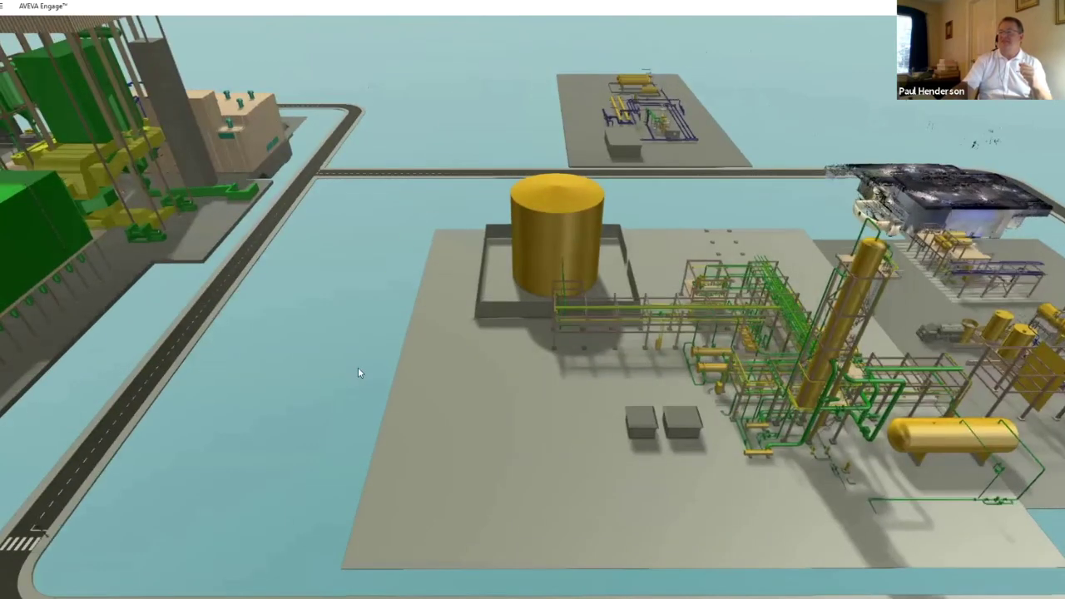
pyautogui.moveTo(358, 367); pyautogui.dragTo(583, 373)
pyautogui.moveTo(366, 366); pyautogui.dragTo(668, 363, button='right')
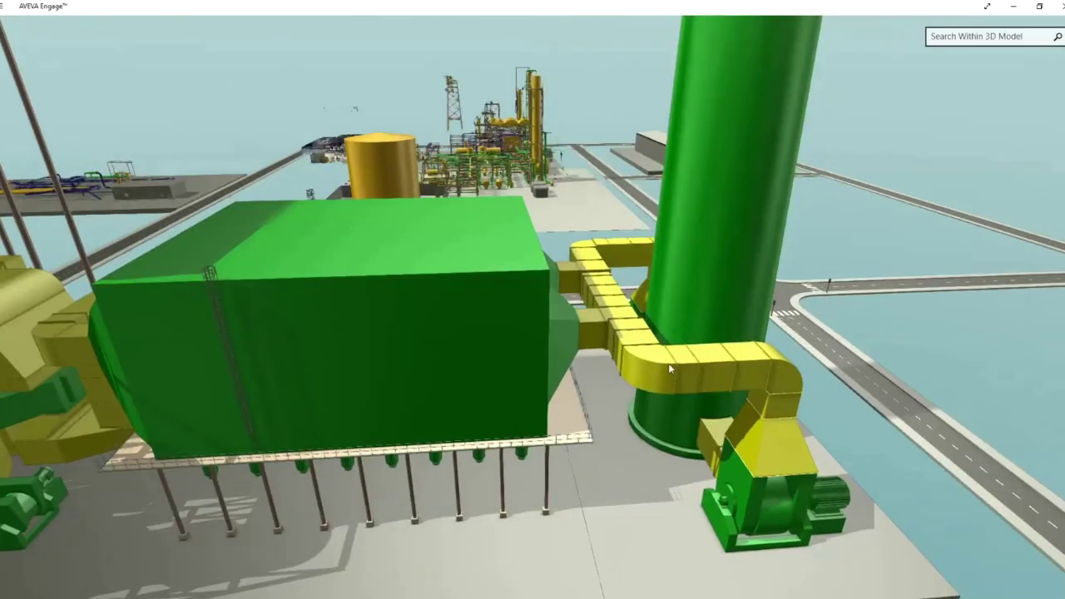
pyautogui.scroll(-1, 673, 368)
pyautogui.scroll(-3, 672, 366)
pyautogui.scroll(2, 105, 394)
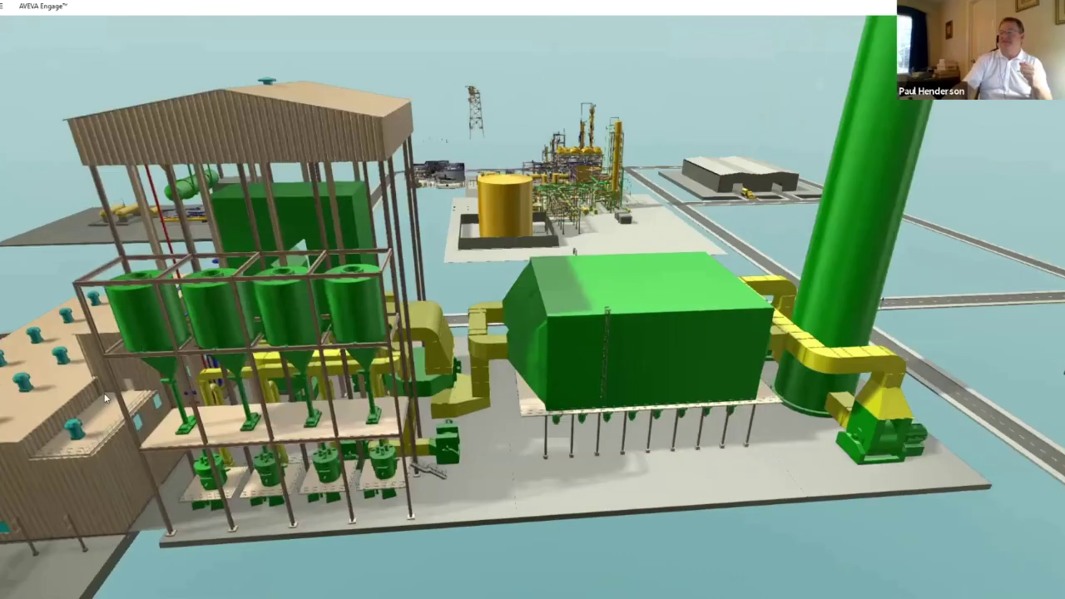
pyautogui.moveTo(105, 400); pyautogui.dragTo(556, 418, button='right')
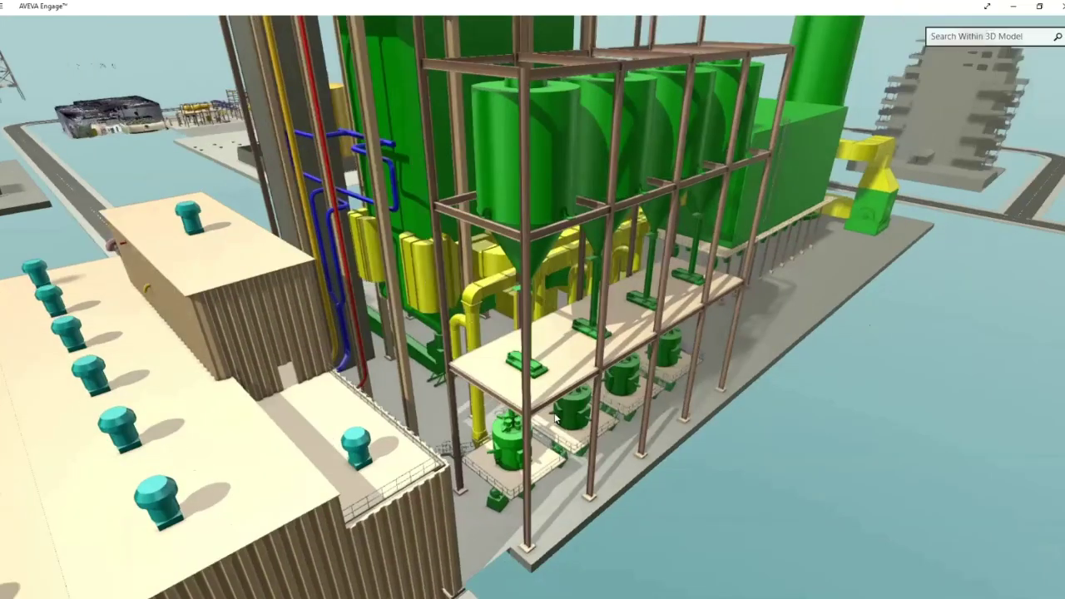
pyautogui.scroll(-2, 462, 547)
pyautogui.scroll(1, 463, 548)
pyautogui.scroll(2, 429, 550)
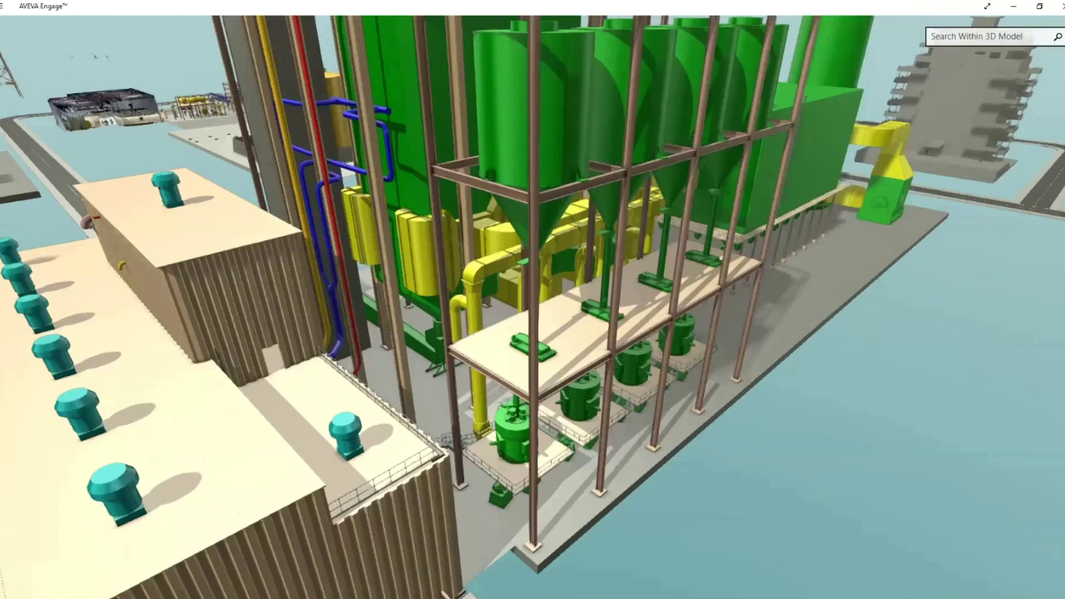
# Step: Cut through the boiler house and silos with a clipping volume and examine the inside of the green boiler
pyautogui.scroll(-2, 444, 526)
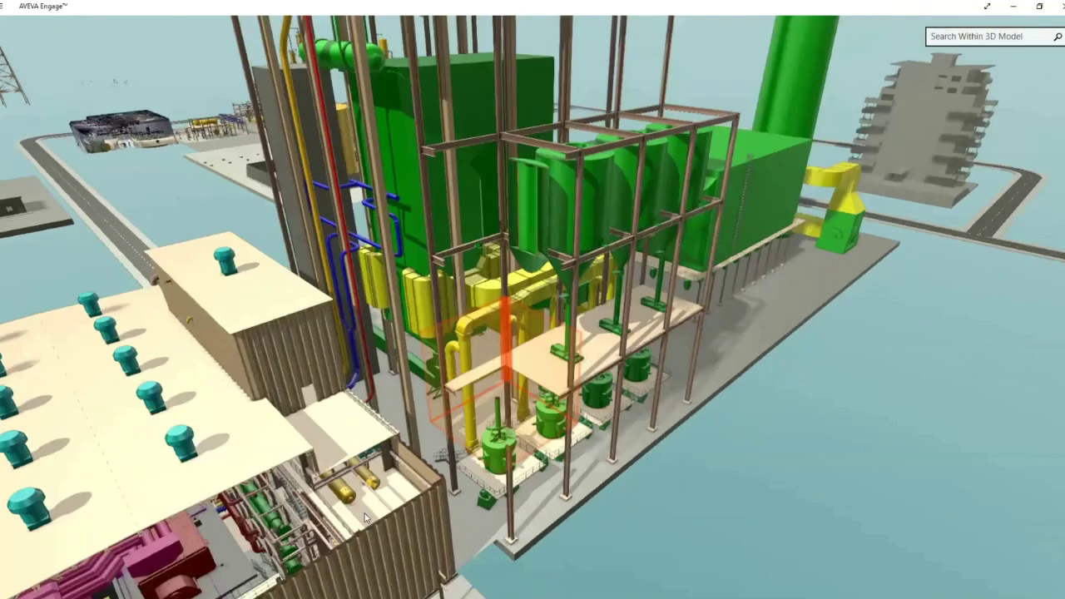
pyautogui.scroll(-1, 364, 513)
pyautogui.moveTo(381, 321); pyautogui.dragTo(570, 293)
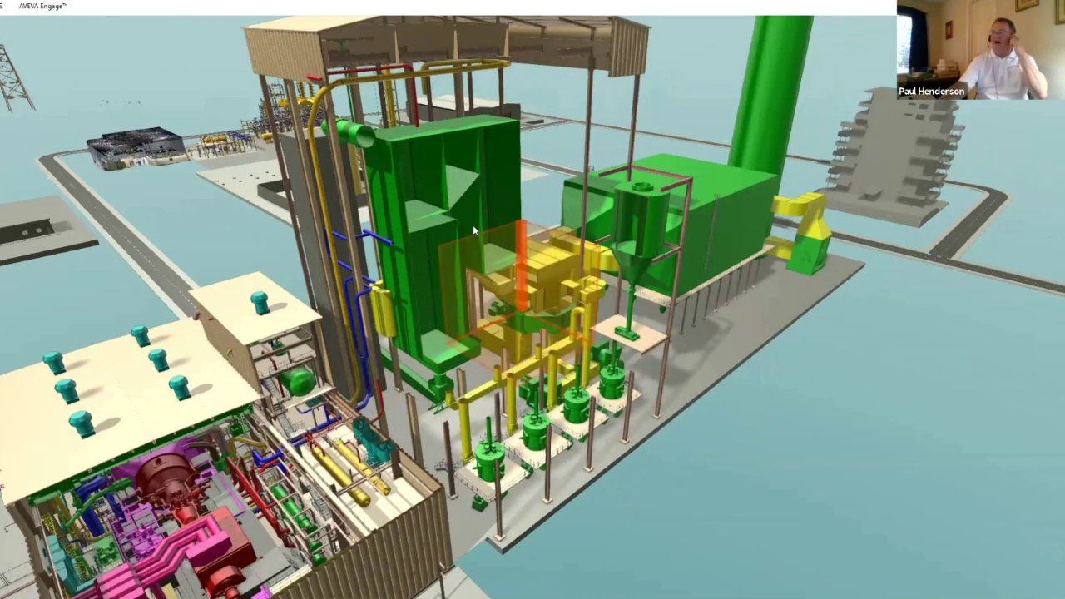
pyautogui.scroll(4, 473, 226)
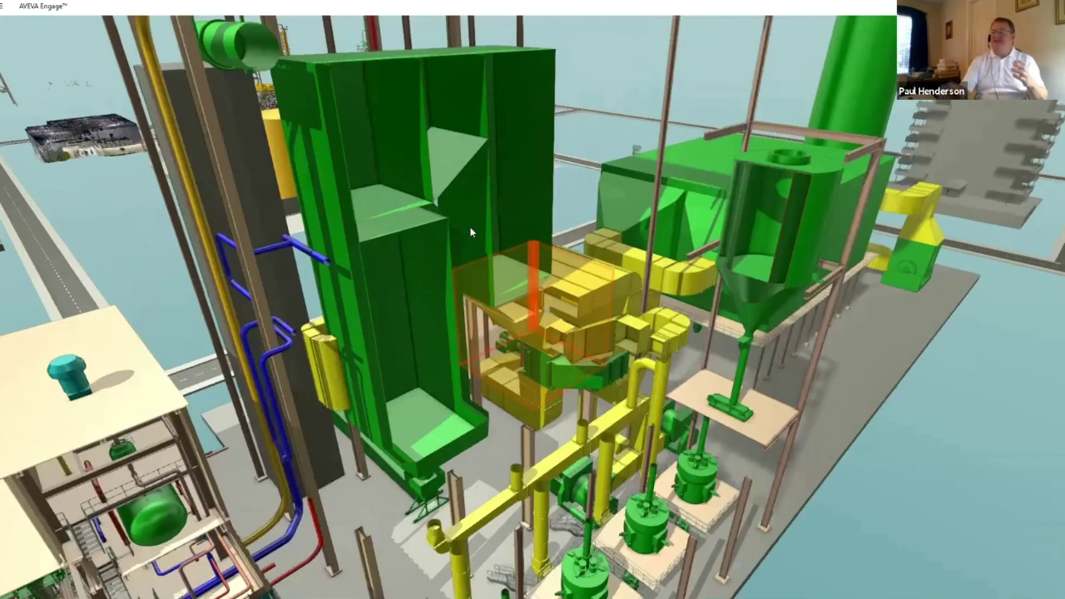
pyautogui.scroll(3, 471, 232)
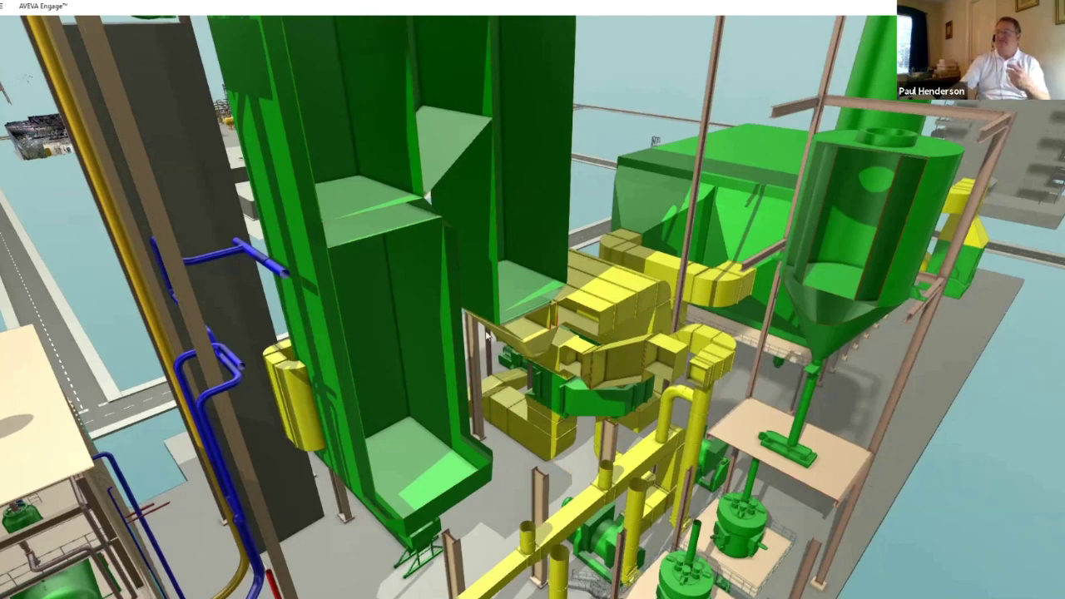
# Step: Pull back from the boiler and remove the clipping volume to restore the complete buildings and silos
pyautogui.scroll(-3, 486, 335)
pyautogui.scroll(-3, 487, 336)
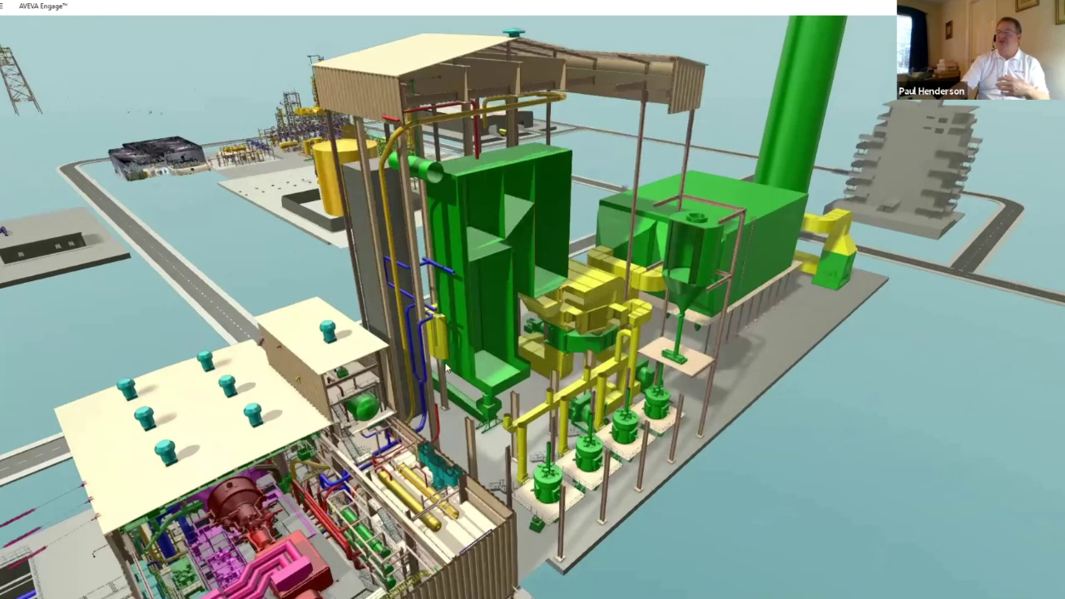
pyautogui.moveTo(447, 368); pyautogui.dragTo(503, 309, button='middle')
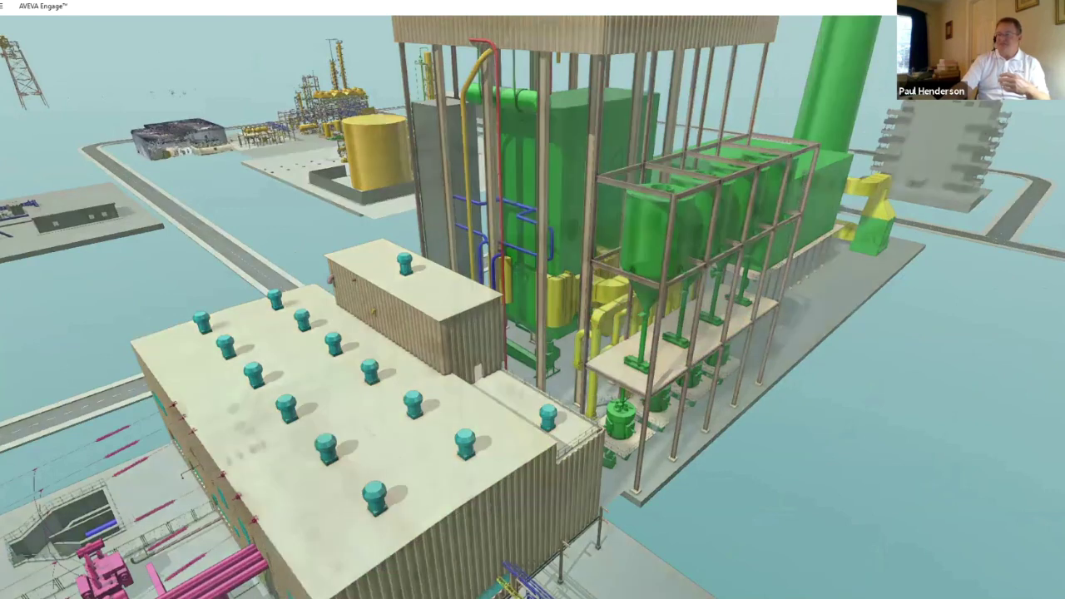
# Step: Run the 05 Discipline visual query, isolate the SWS-PIPING results and examine the highlighted piping up close
pyautogui.rightClick(119, 263)
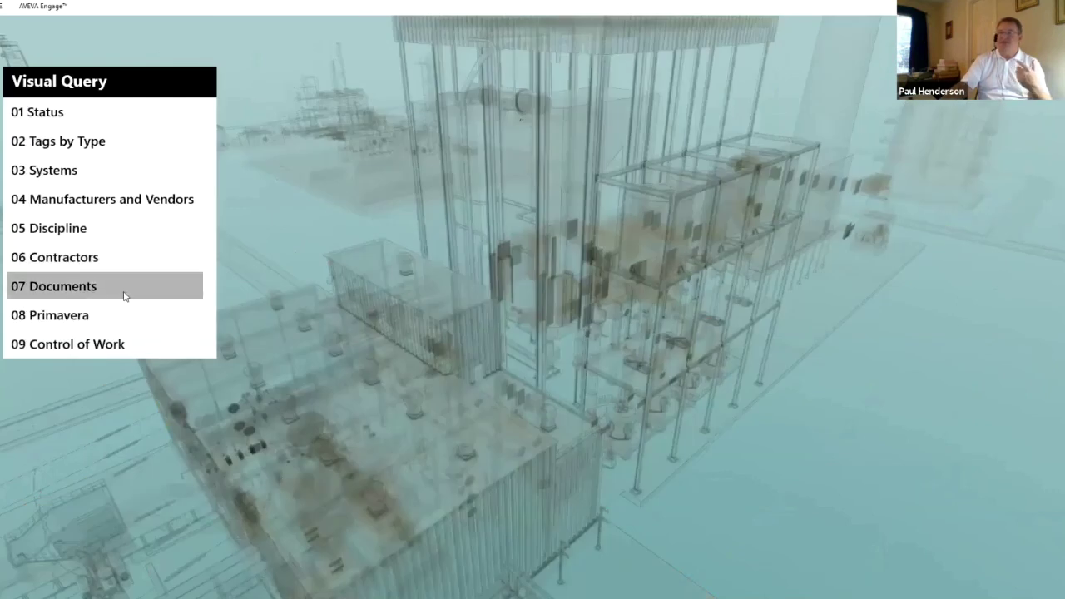
pyautogui.click(124, 229)
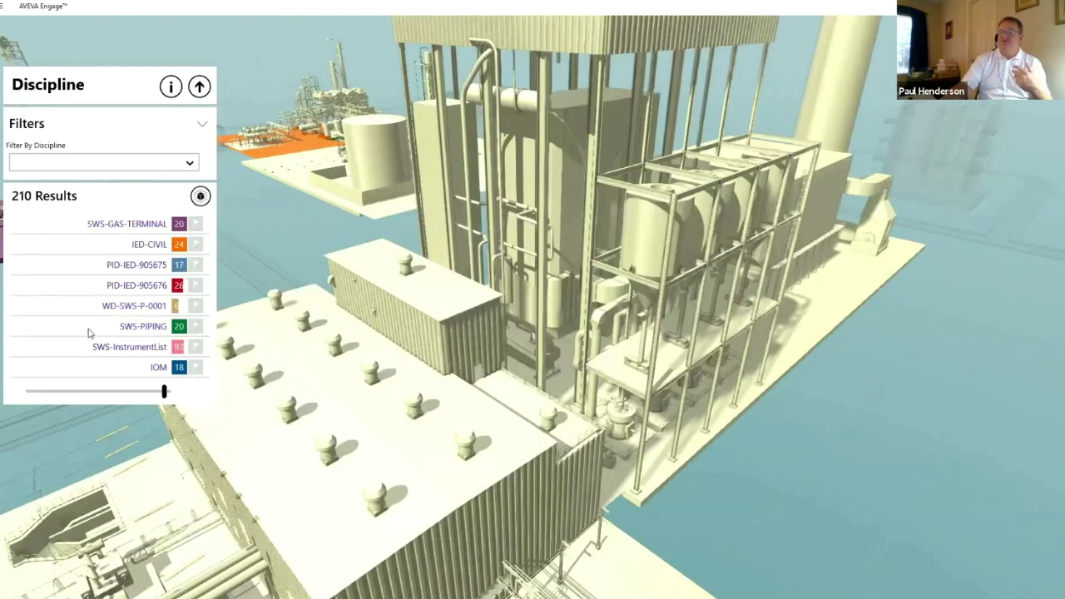
pyautogui.click(142, 326)
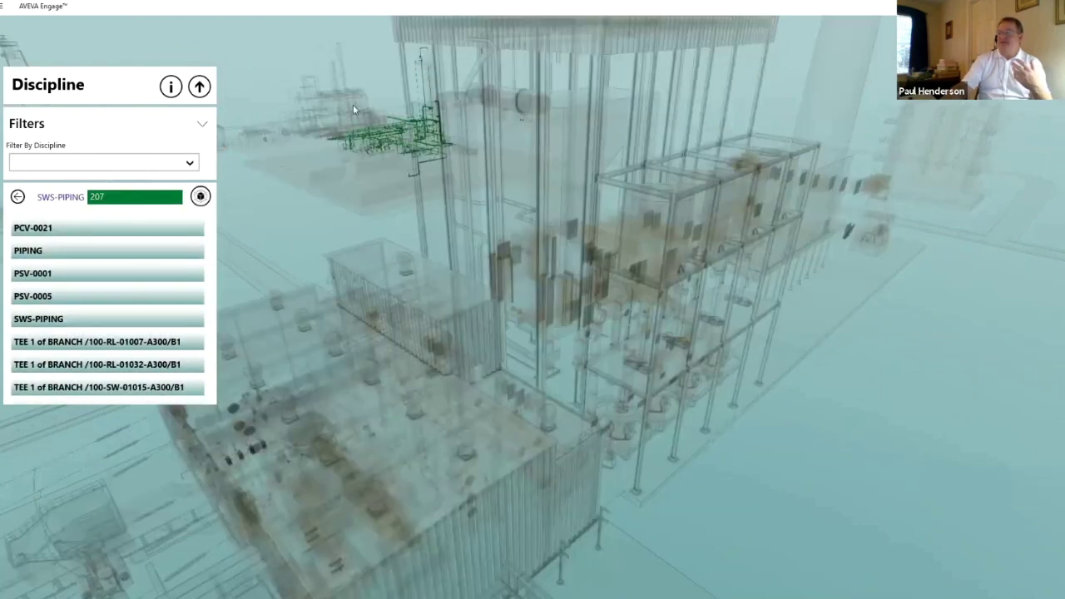
pyautogui.scroll(4, 353, 104)
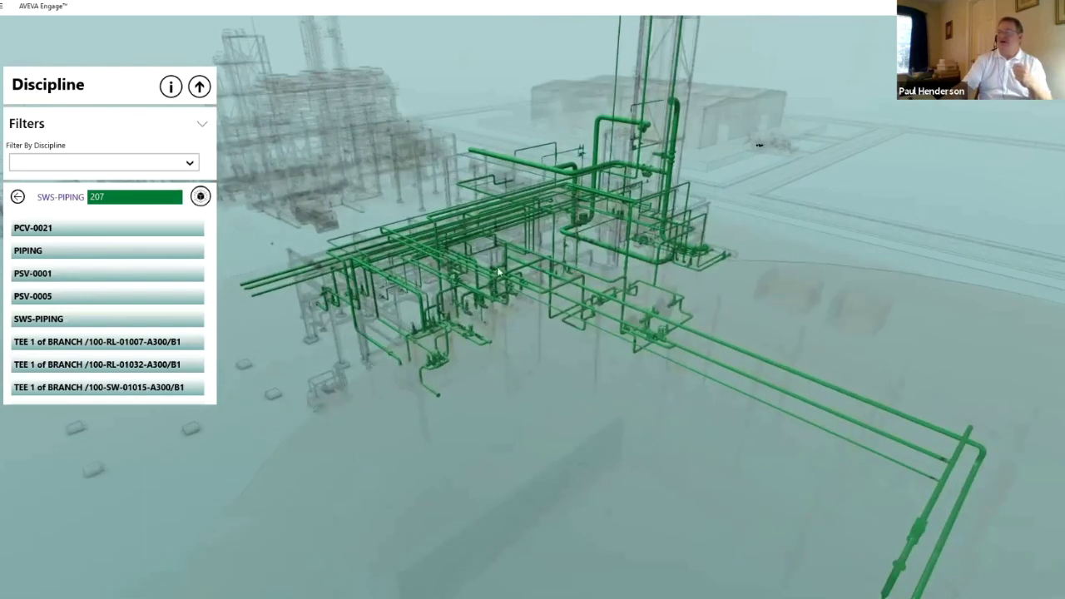
pyautogui.moveTo(493, 266); pyautogui.dragTo(248, 282)
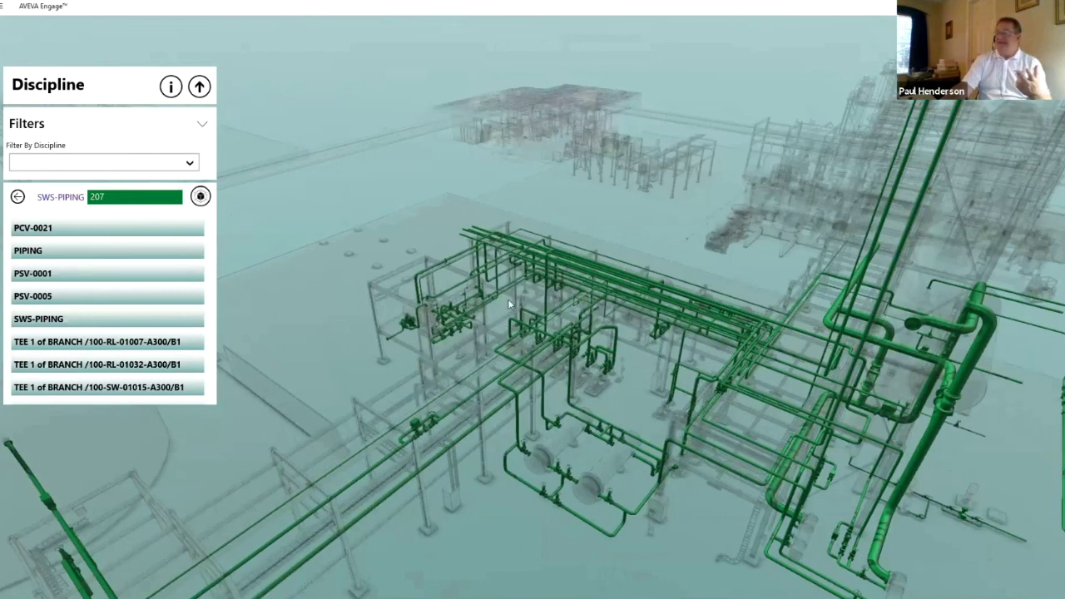
pyautogui.scroll(-5, 508, 298)
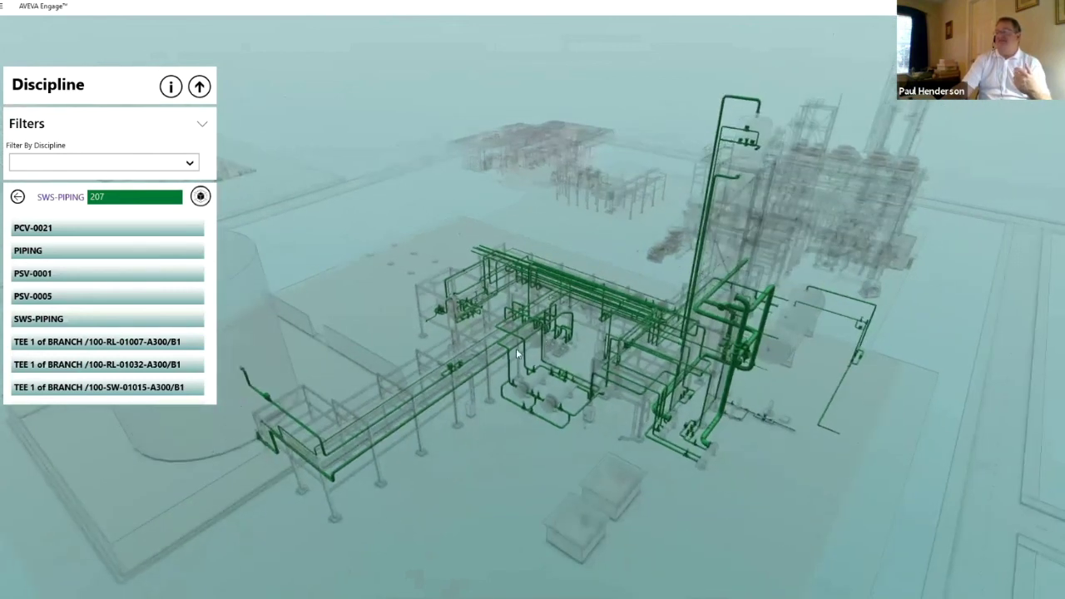
pyautogui.scroll(5, 515, 352)
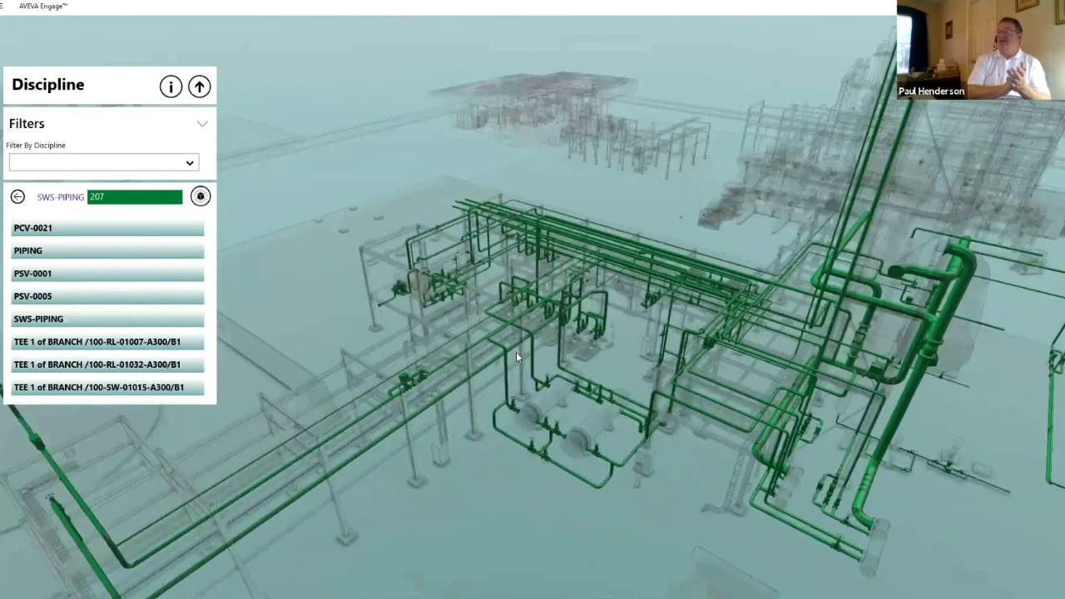
pyautogui.scroll(1, 515, 352)
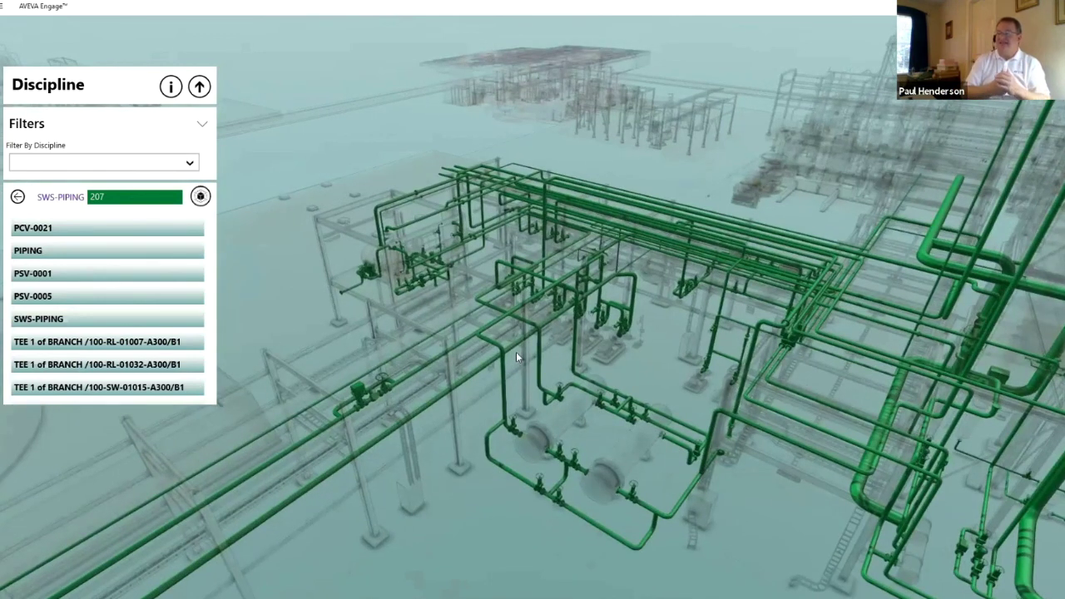